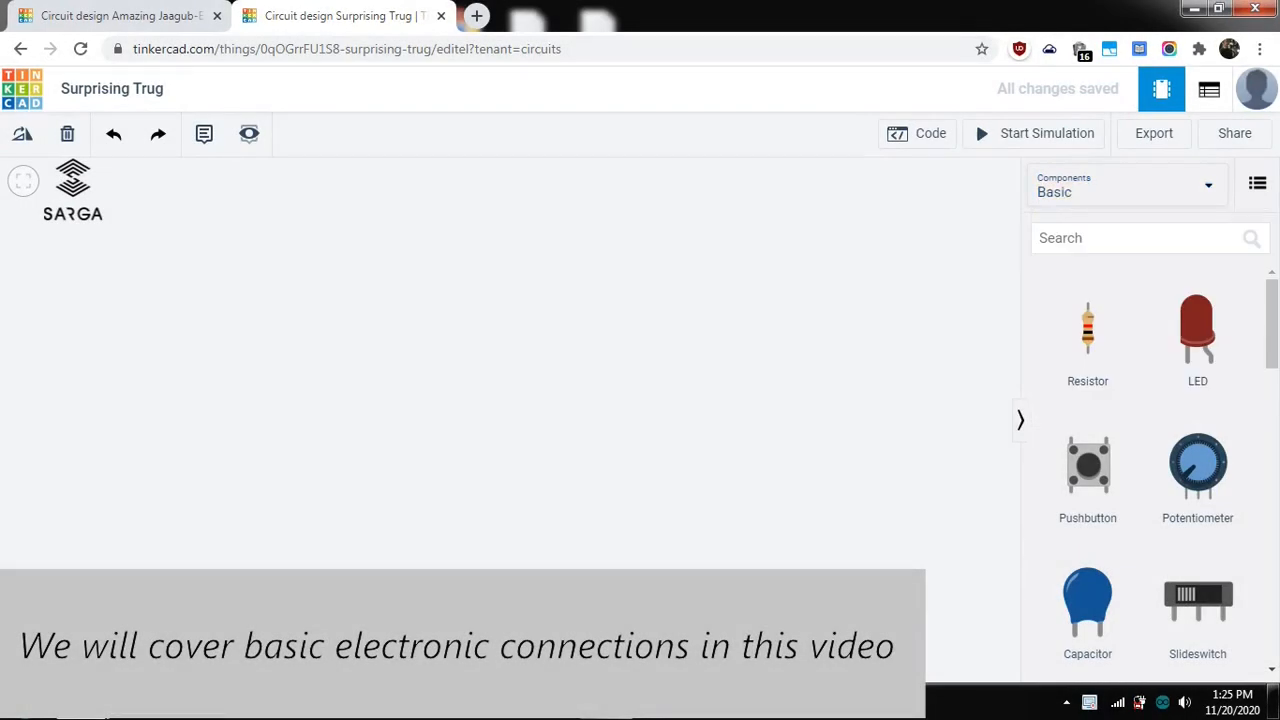
Place an LED, a resistor below it and a Coin Cell 3V Battery below the resistor on the empty canvas.
drag(1197, 330, 535, 217)
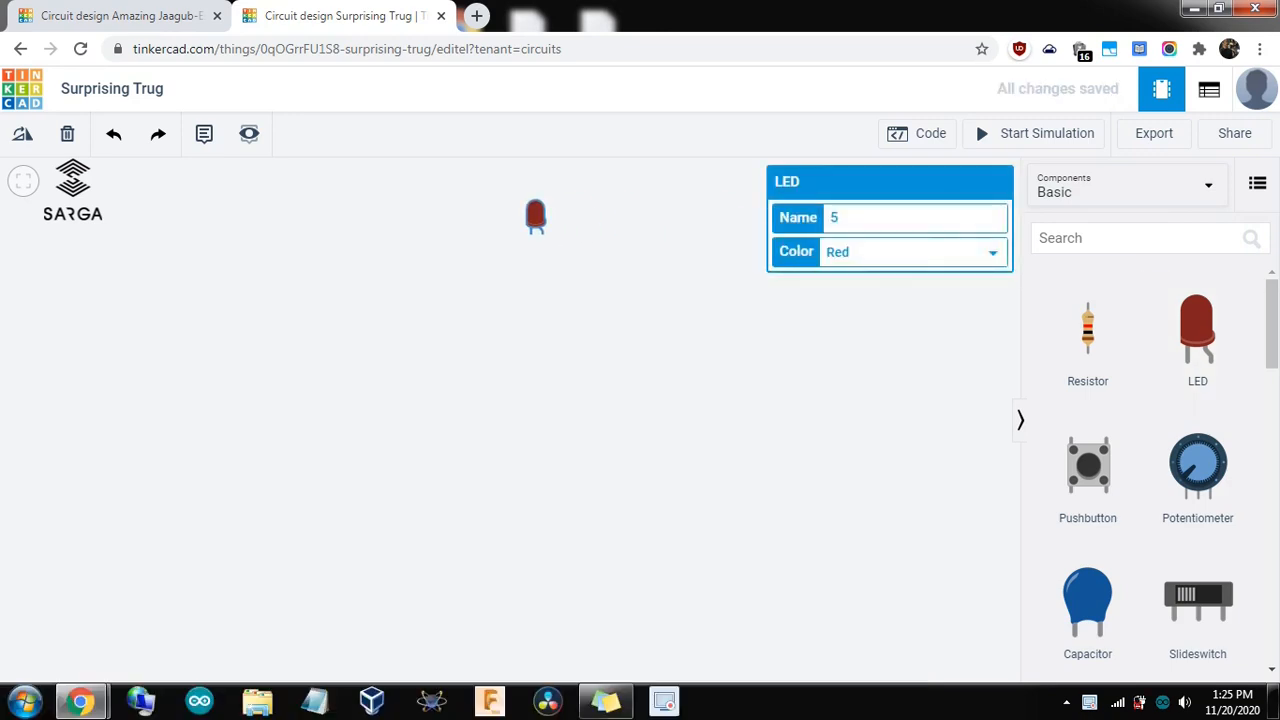
key(Escape)
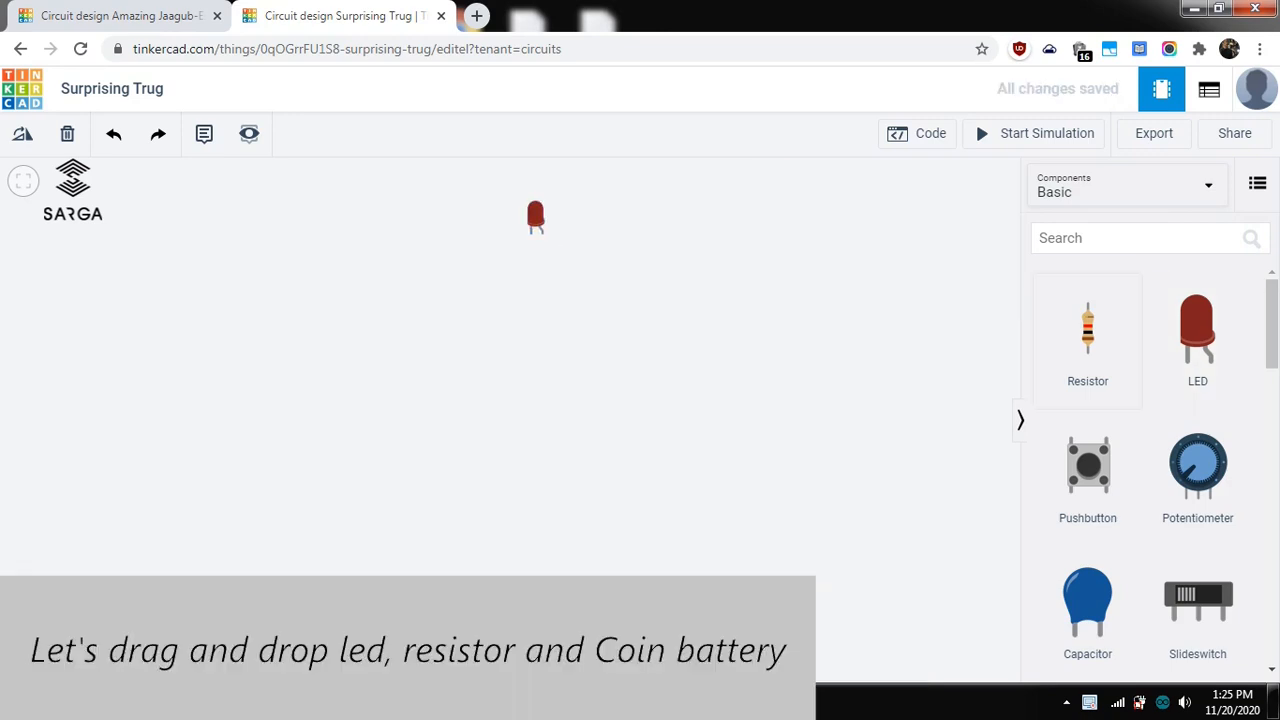
drag(1087, 330, 545, 292)
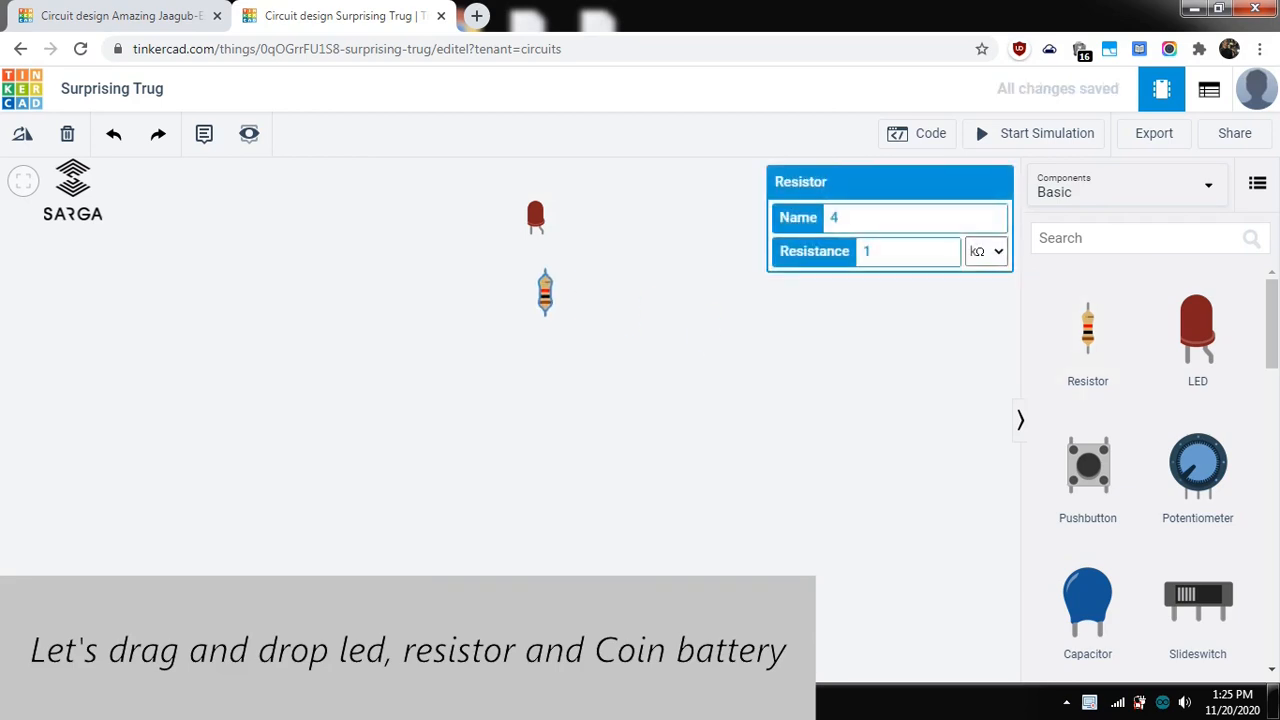
click(712, 314)
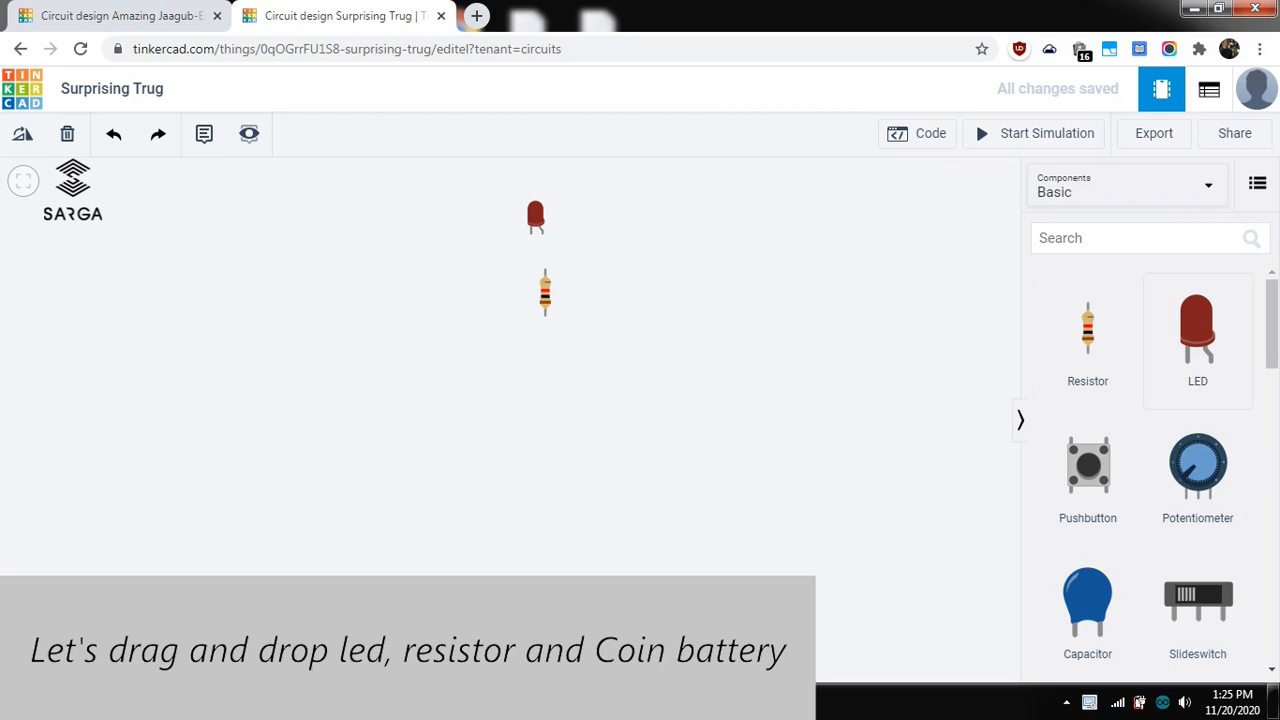
scroll(1150, 470, down, 5)
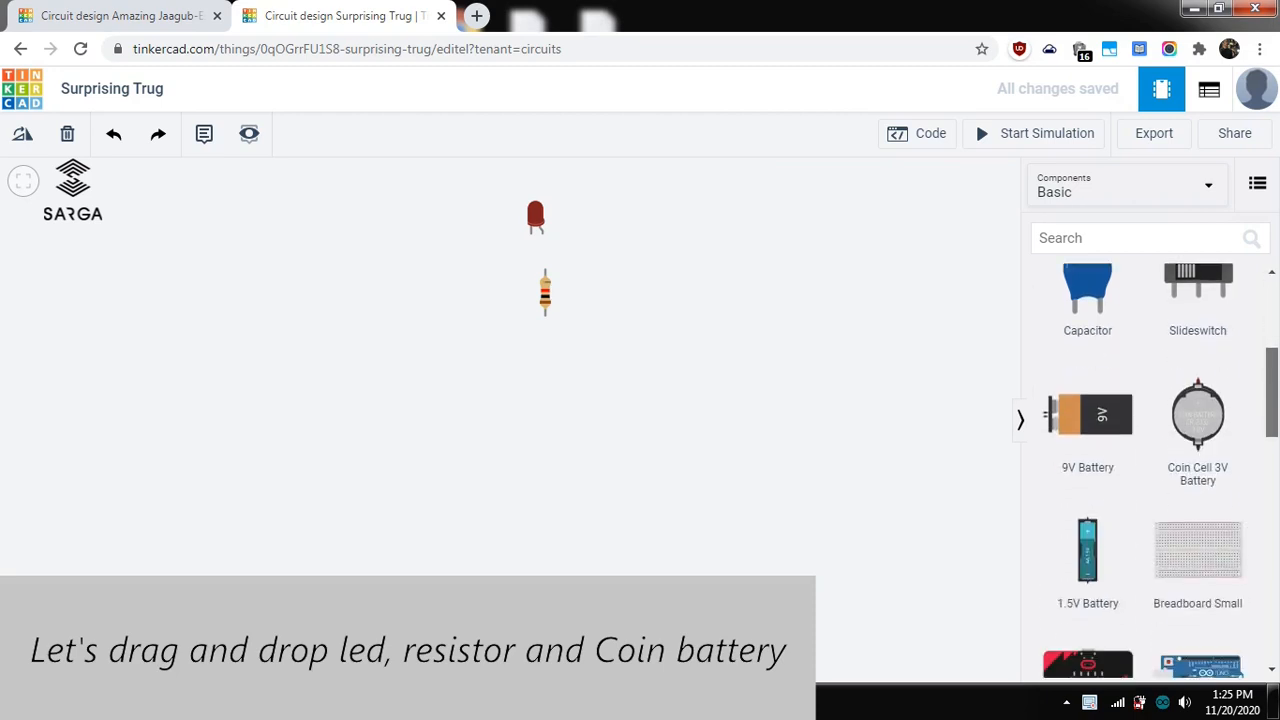
drag(1197, 400, 546, 424)
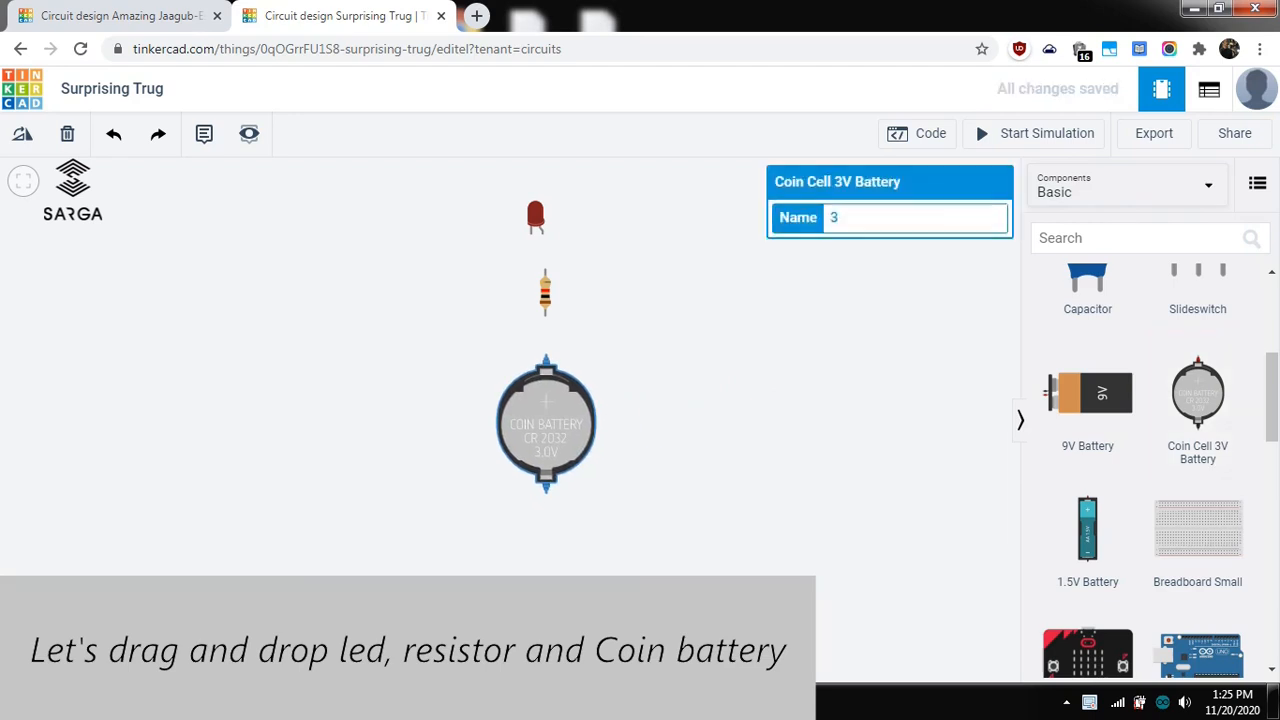
key(Escape)
Set the resistor's resistance to 220 Ω.
click(545, 293)
click(876, 252)
key(BackSpace)
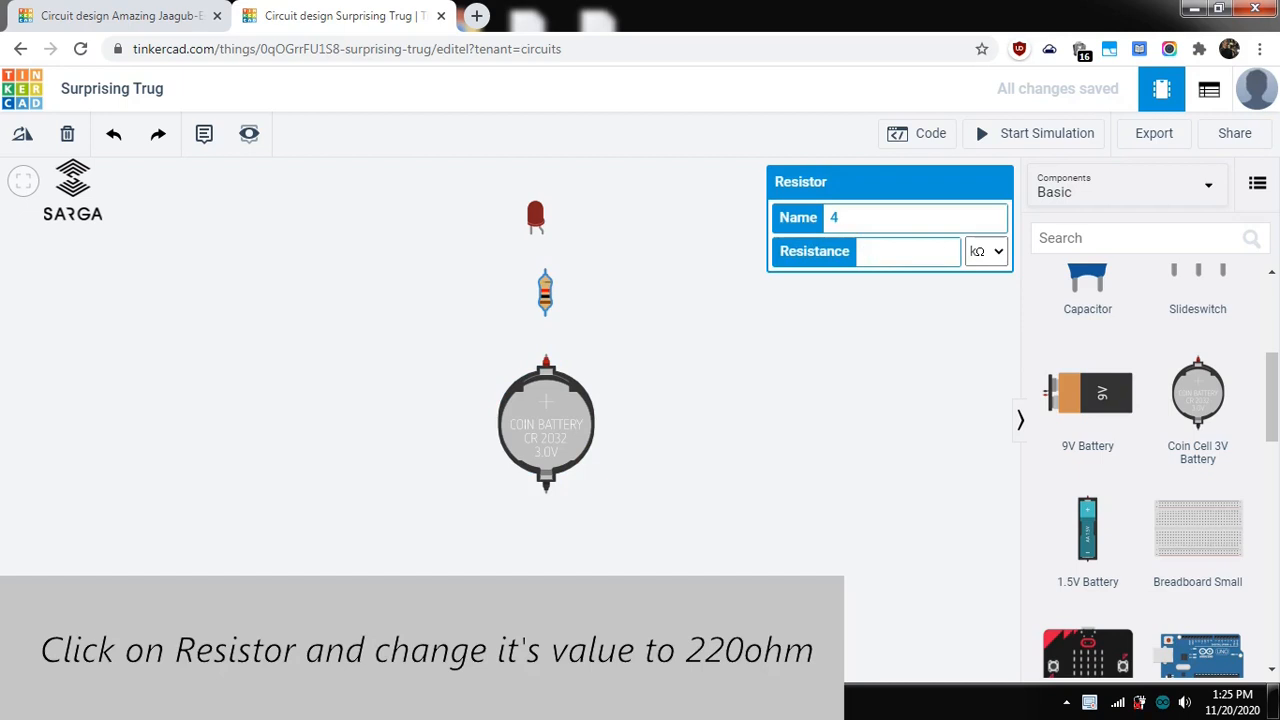
text(220)
click(987, 252)
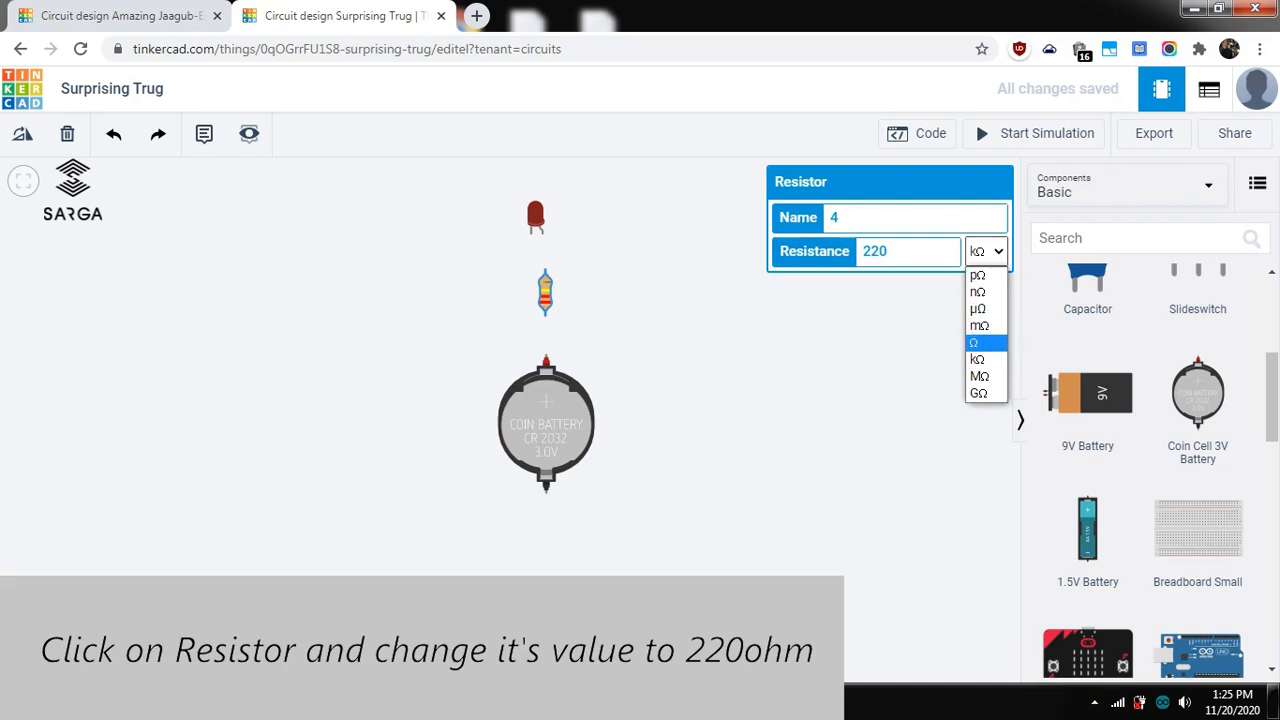
click(985, 343)
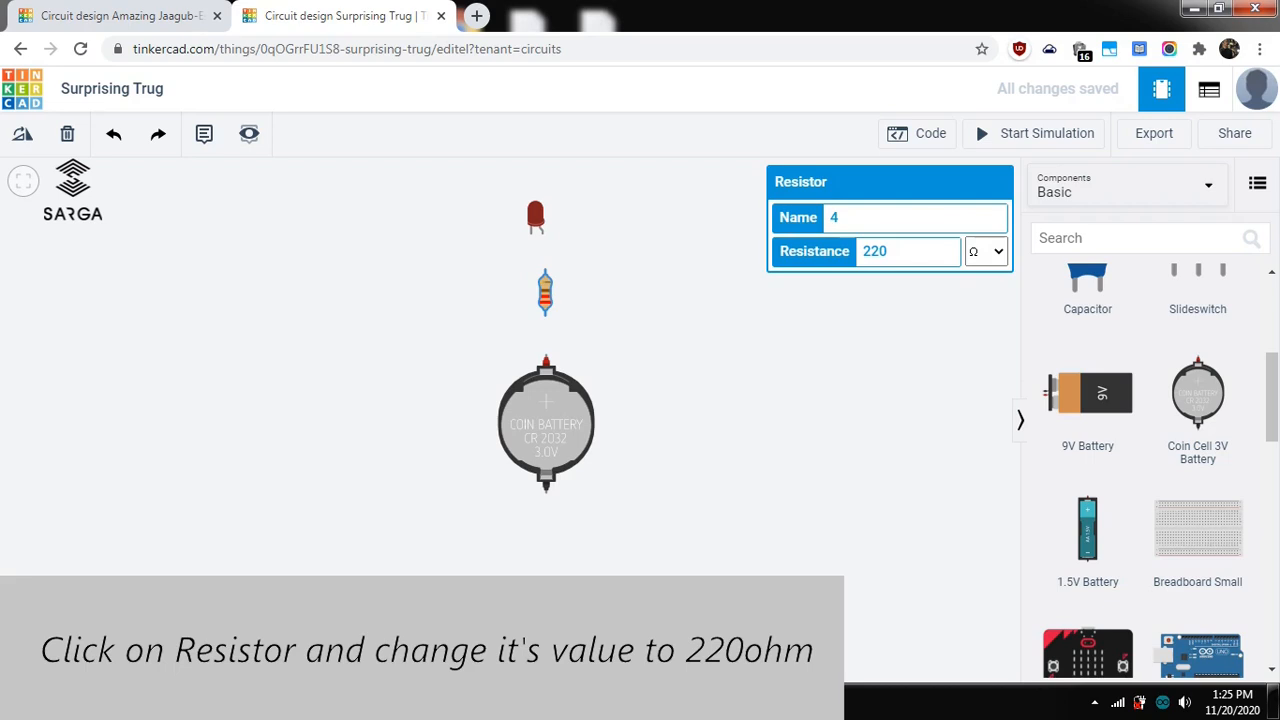
click(830, 370)
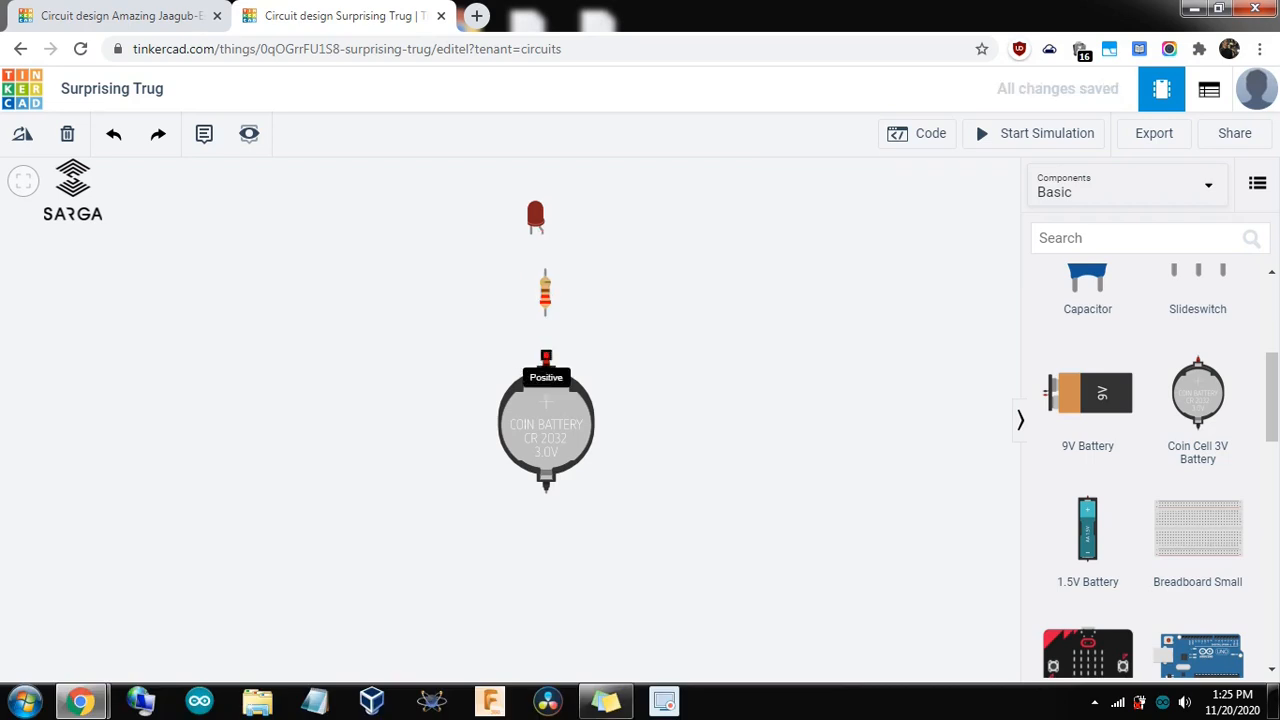
Wire the coin cell's positive terminal to the resistor's lower end and the resistor's upper end to the LED's anode.
click(546, 362)
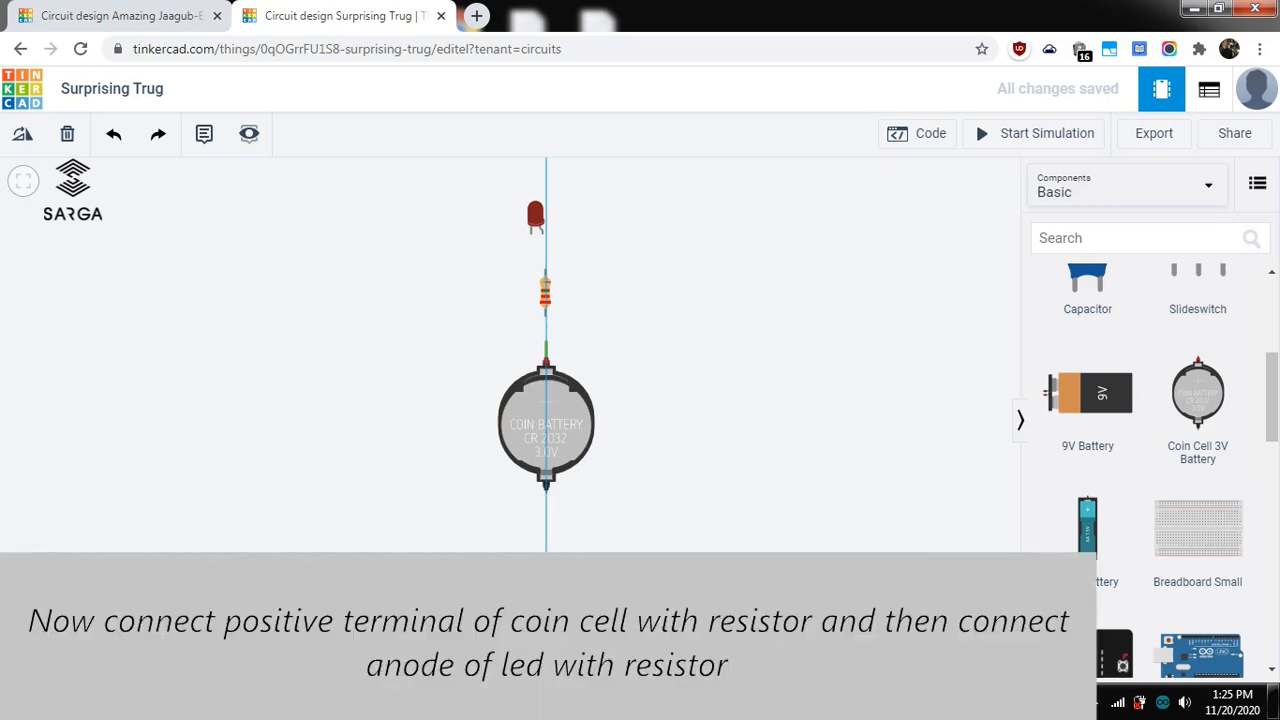
click(545, 316)
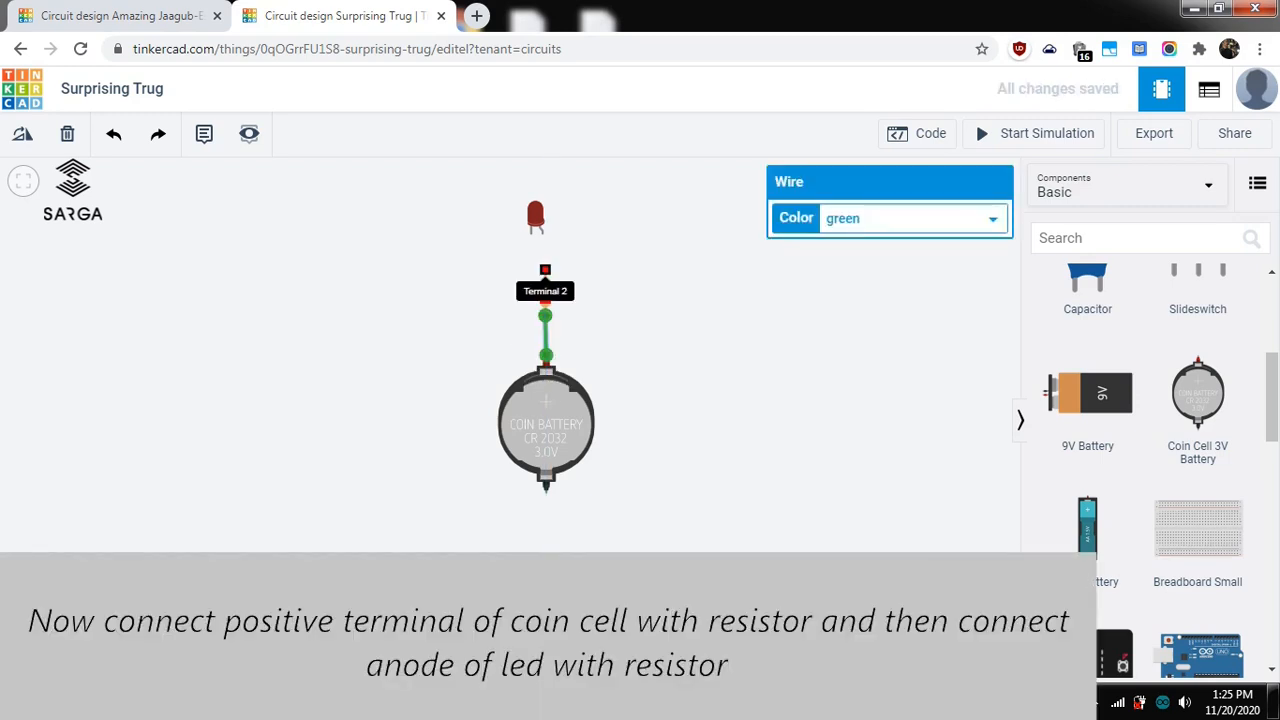
click(545, 279)
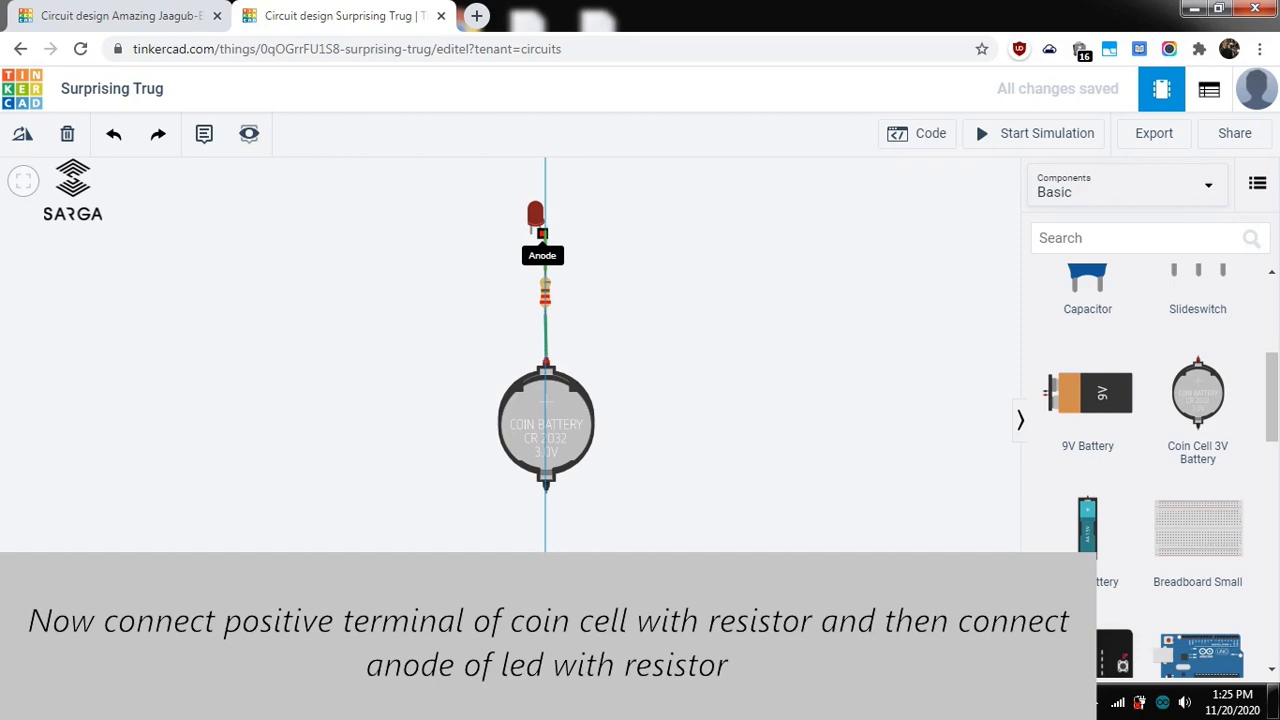
click(543, 233)
click(620, 270)
Colour the LED-to-resistor wire and the resistor-to-battery wire red.
click(546, 252)
click(910, 218)
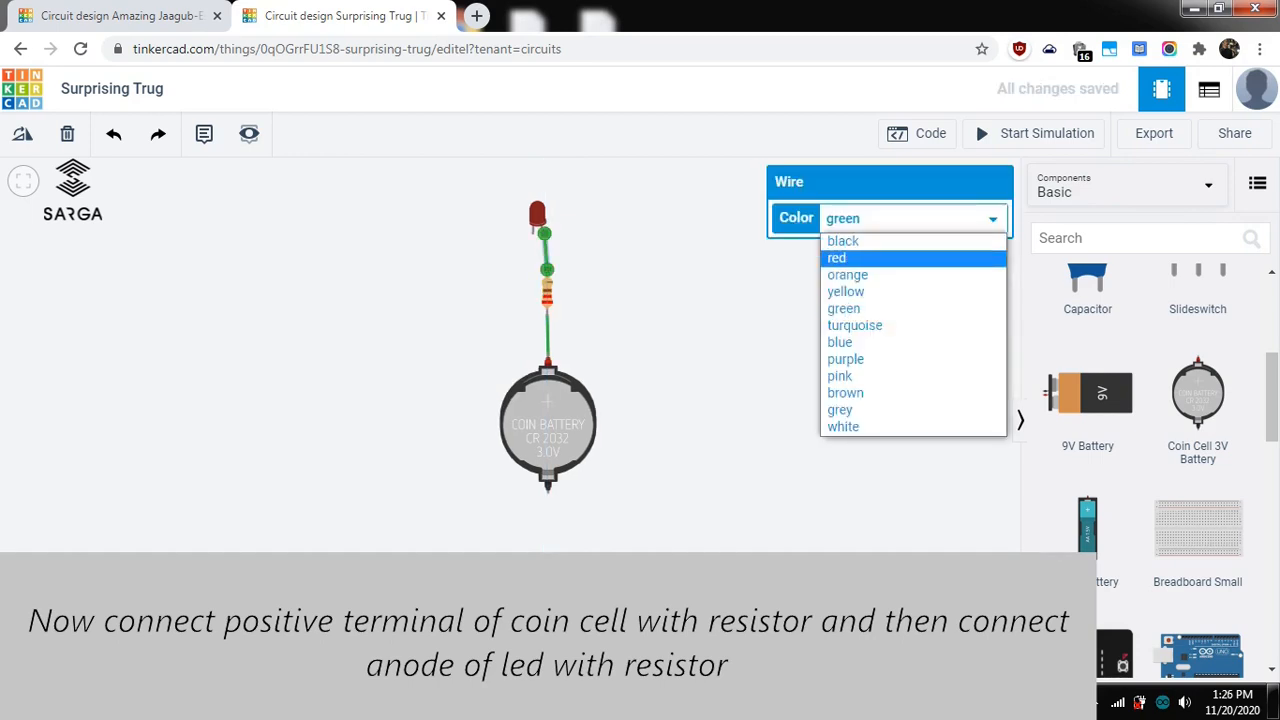
click(836, 258)
click(547, 335)
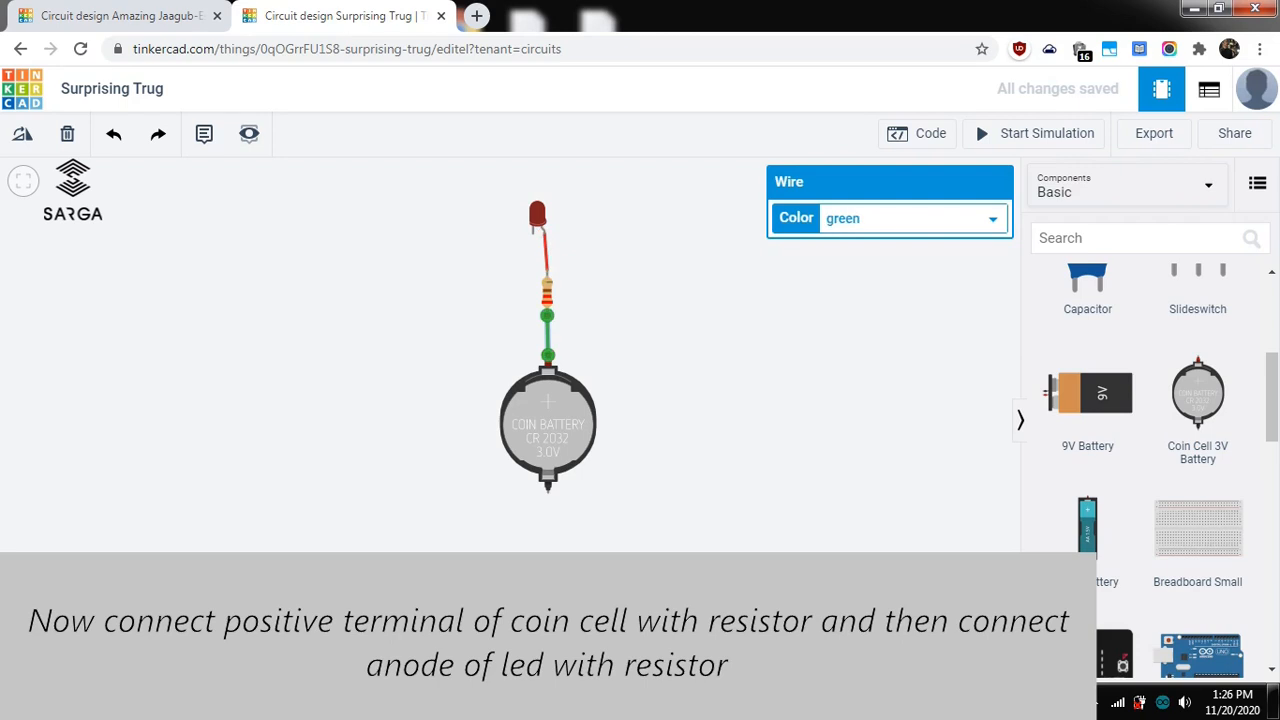
click(910, 218)
click(836, 258)
click(690, 300)
Wire the LED's cathode to the coin cell's negative terminal, routing it with square bends around the battery's left side.
click(533, 230)
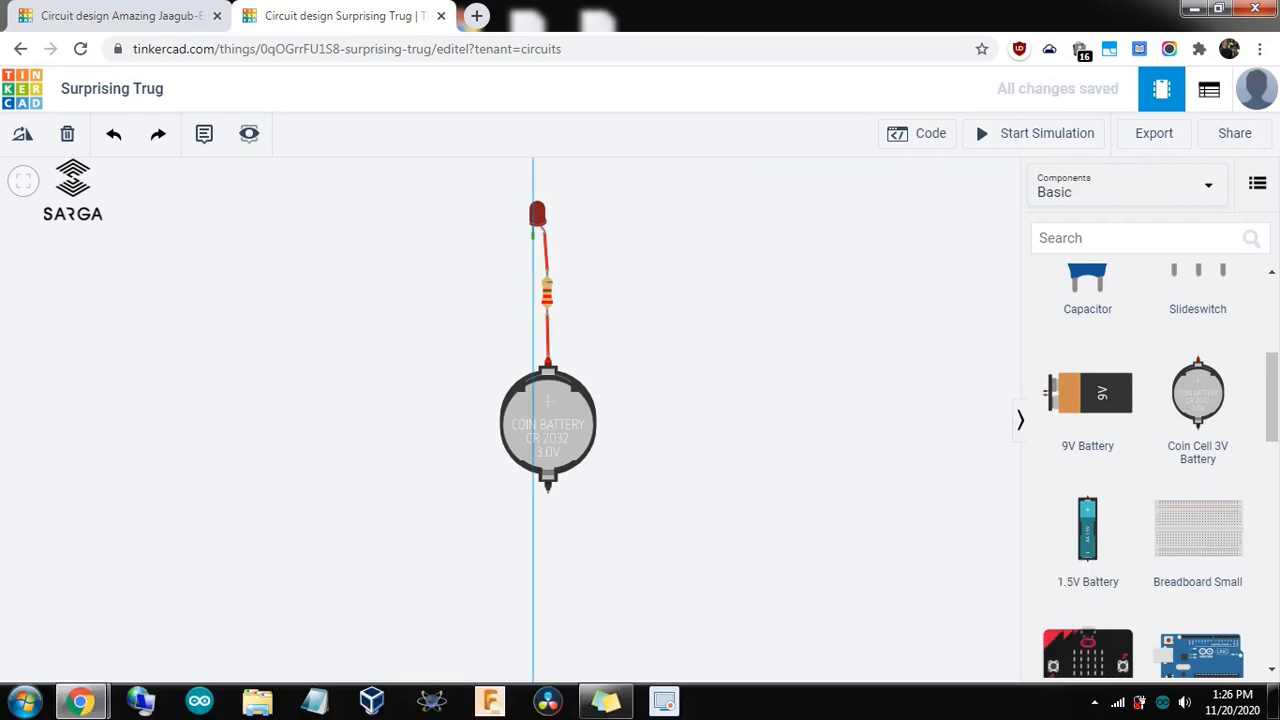
click(533, 243)
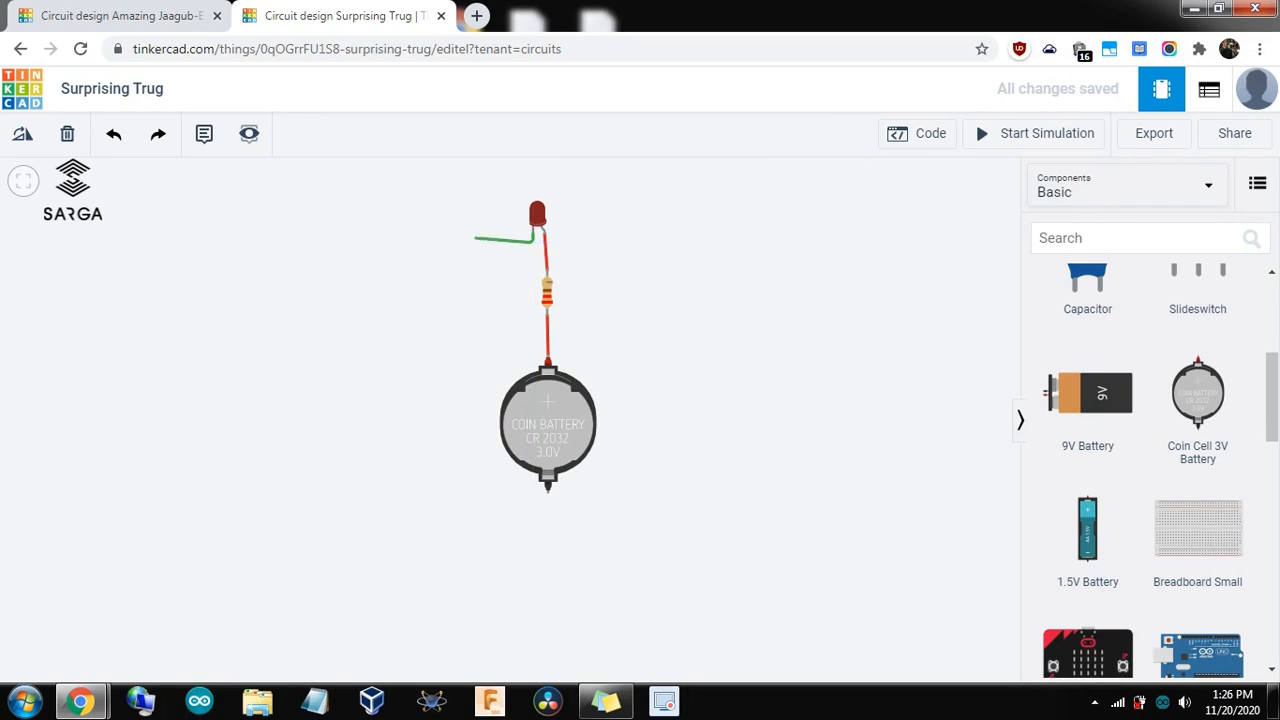
click(472, 243)
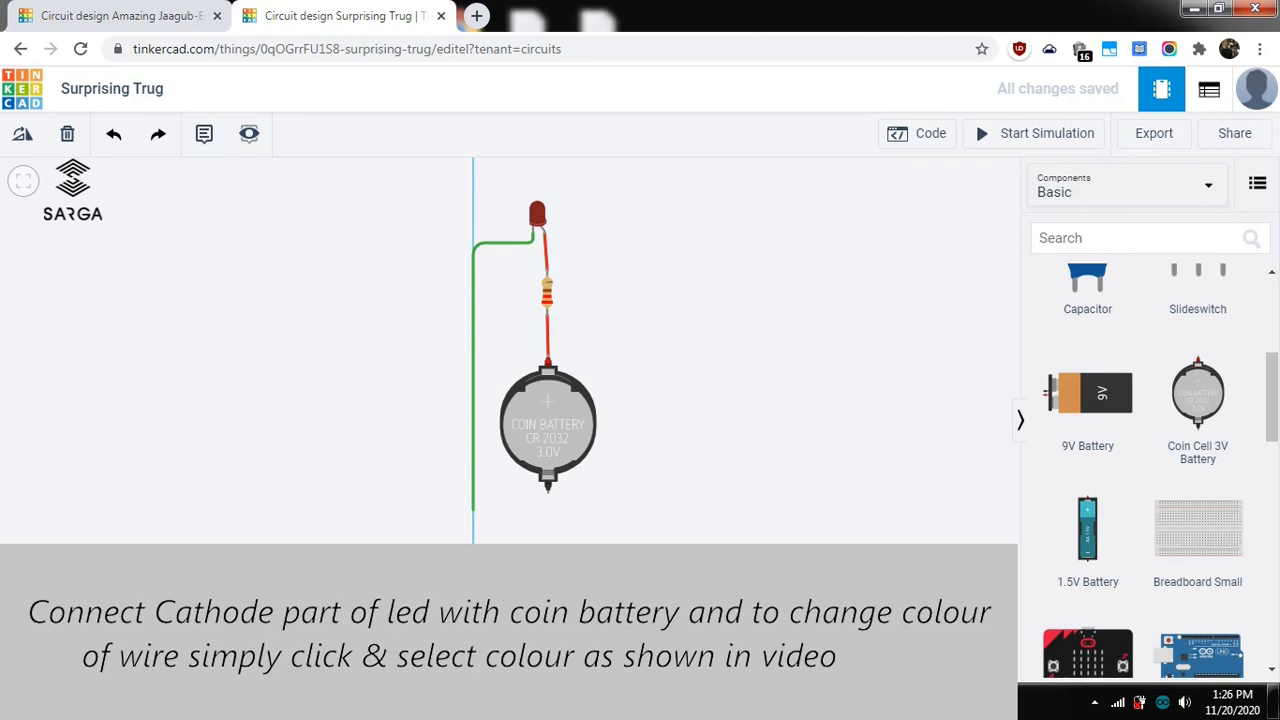
click(473, 510)
click(548, 510)
click(548, 491)
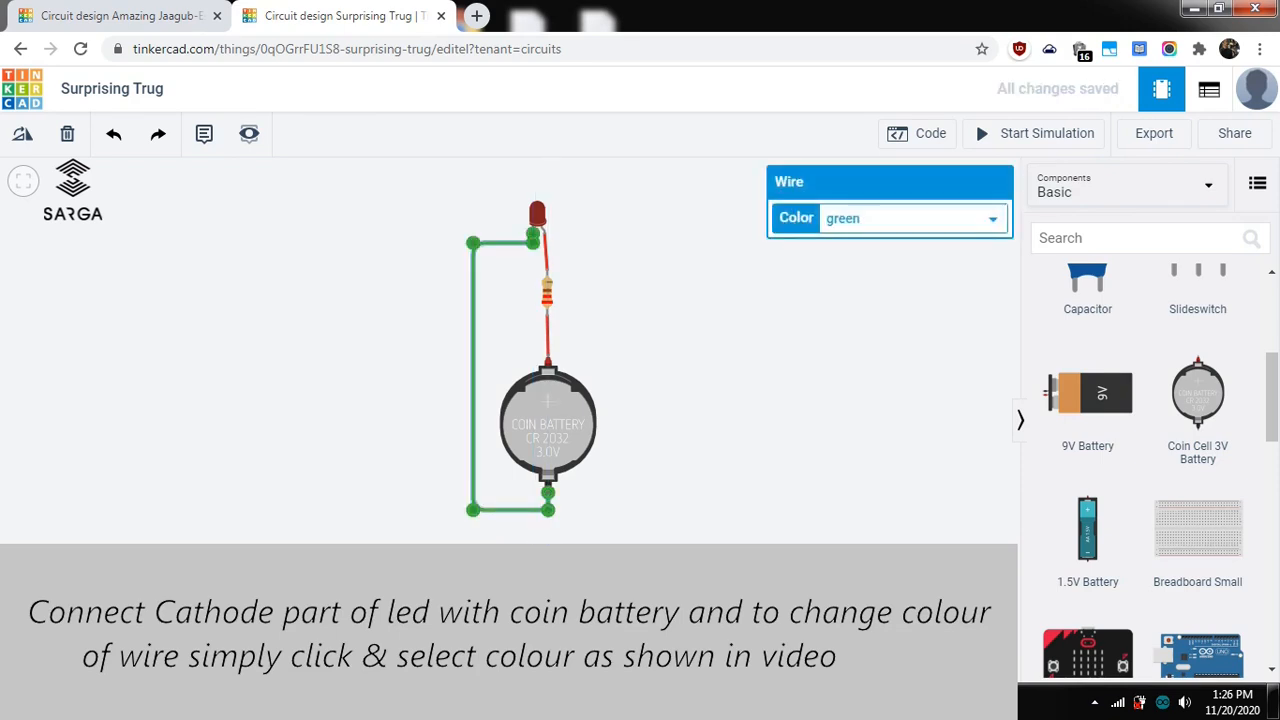
Colour the wire between the LED's cathode and the battery's negative terminal black.
click(912, 219)
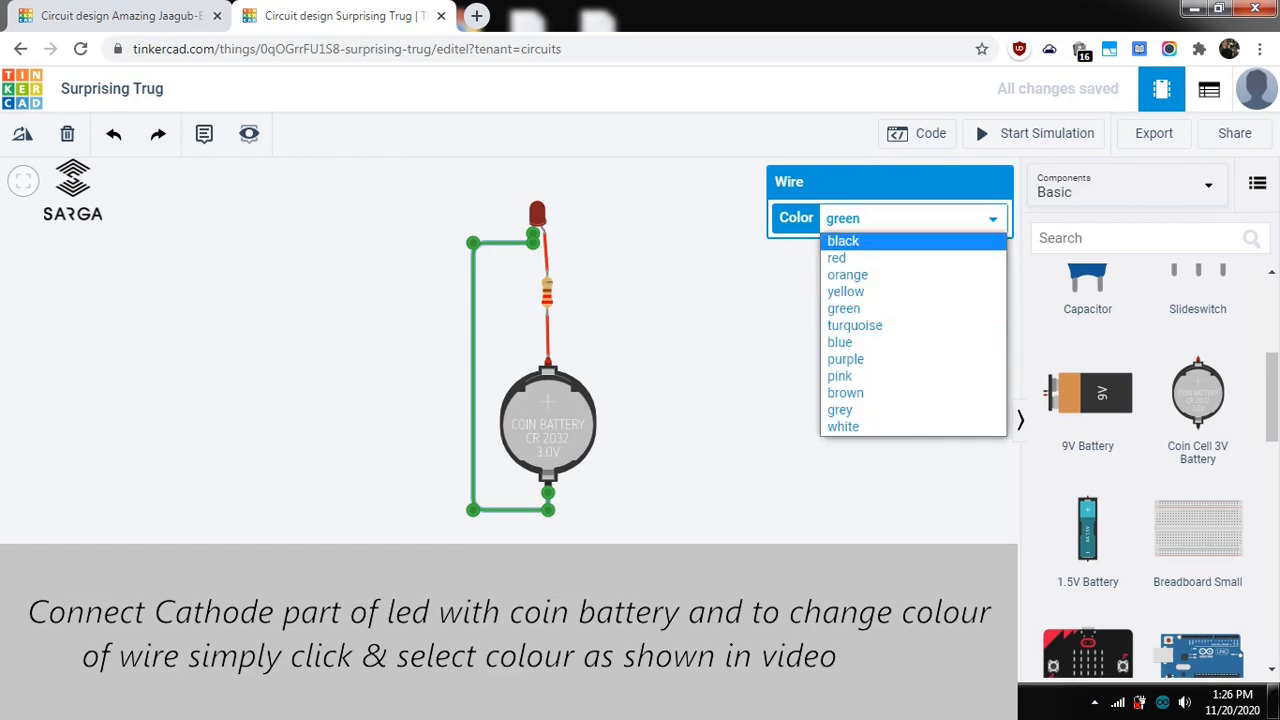
click(844, 241)
click(760, 340)
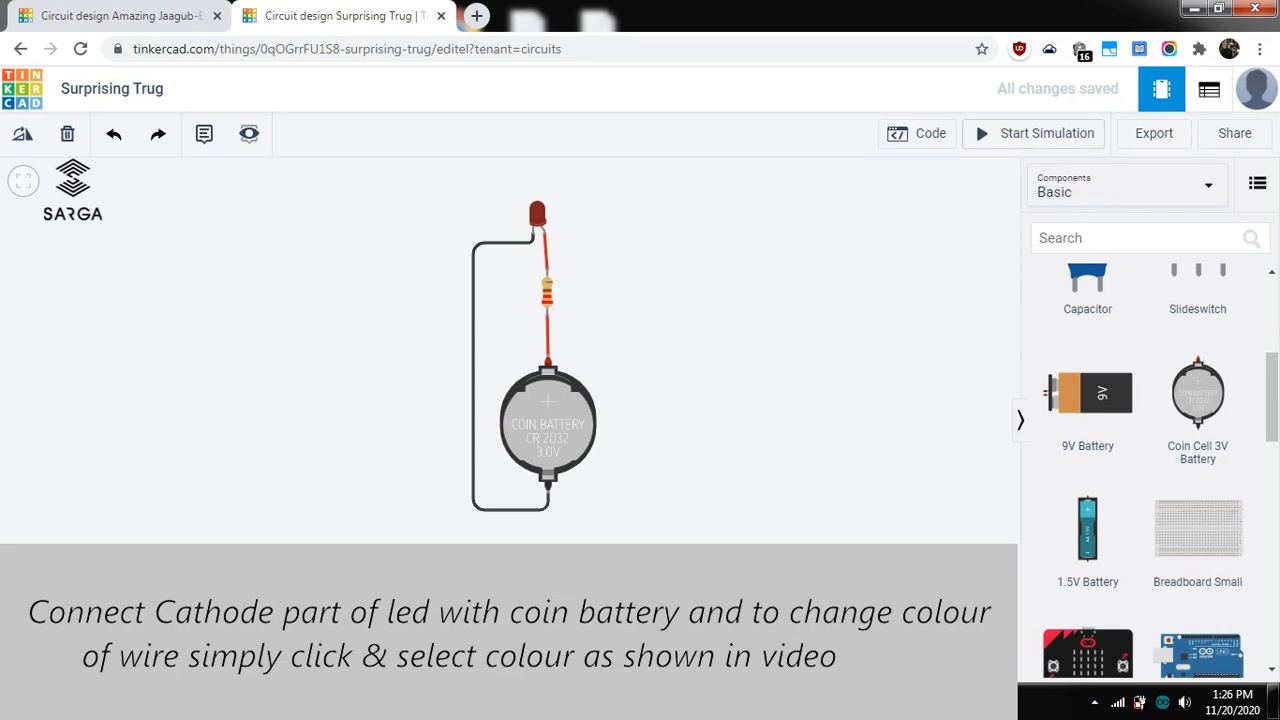
Run the circuit simulation to check the LED, and stop it again.
click(1040, 133)
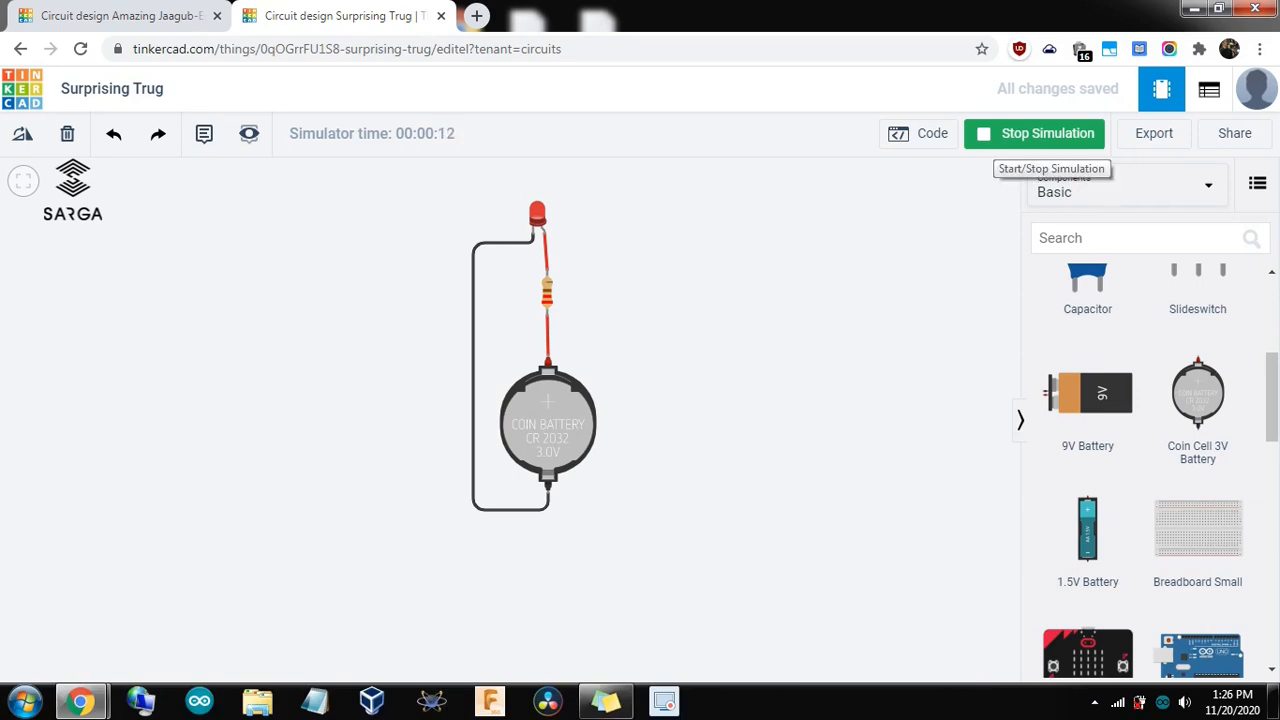
click(1035, 133)
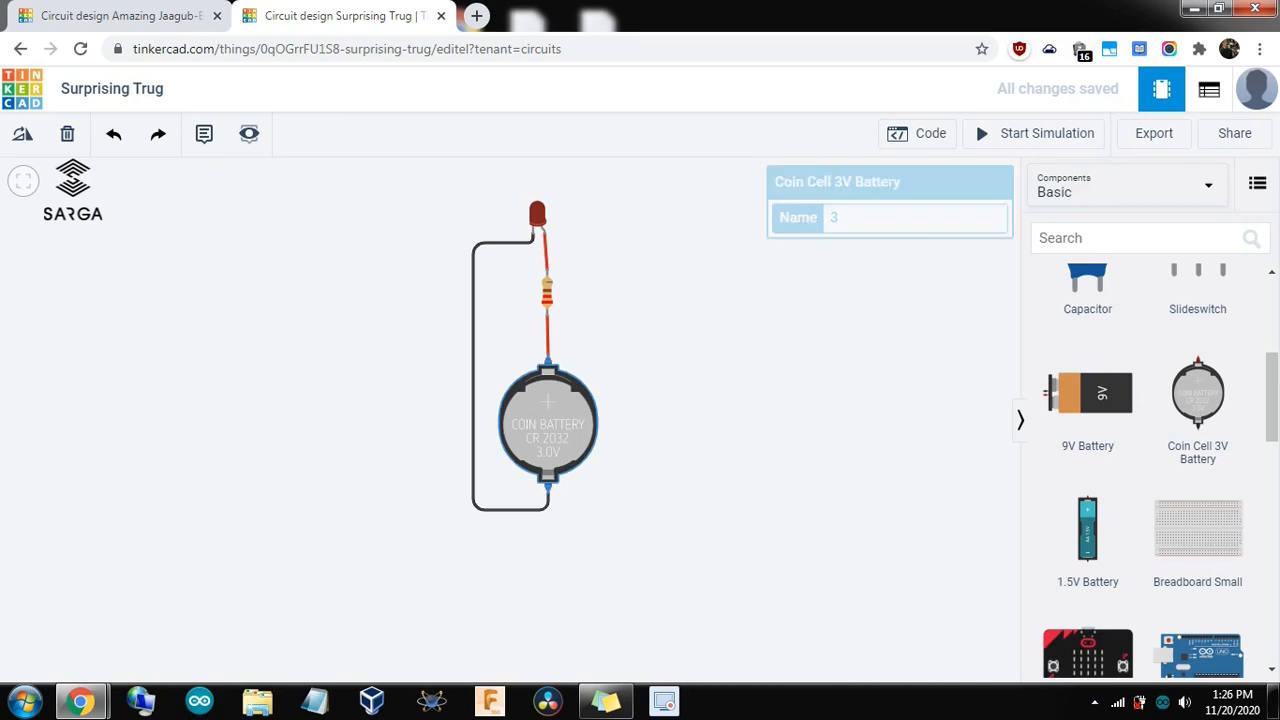
Delete the coin cell, the LED and the resistor to clear the canvas.
click(548, 428)
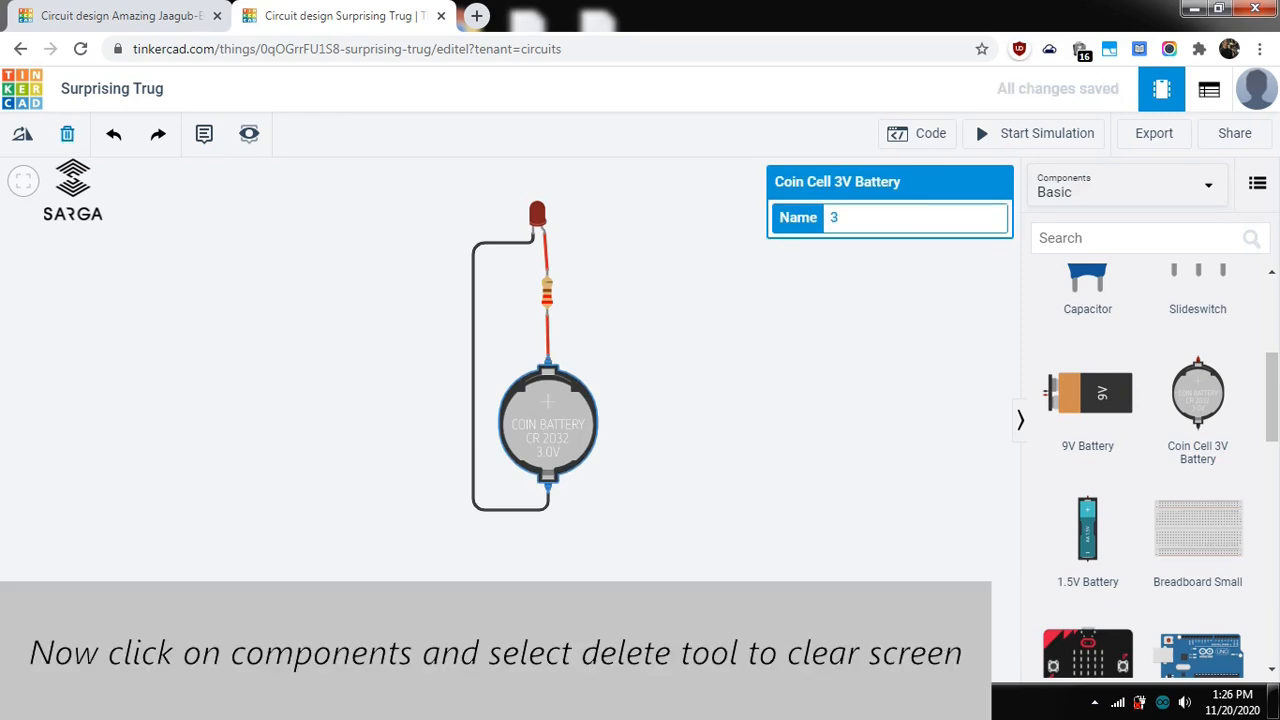
click(67, 134)
click(538, 214)
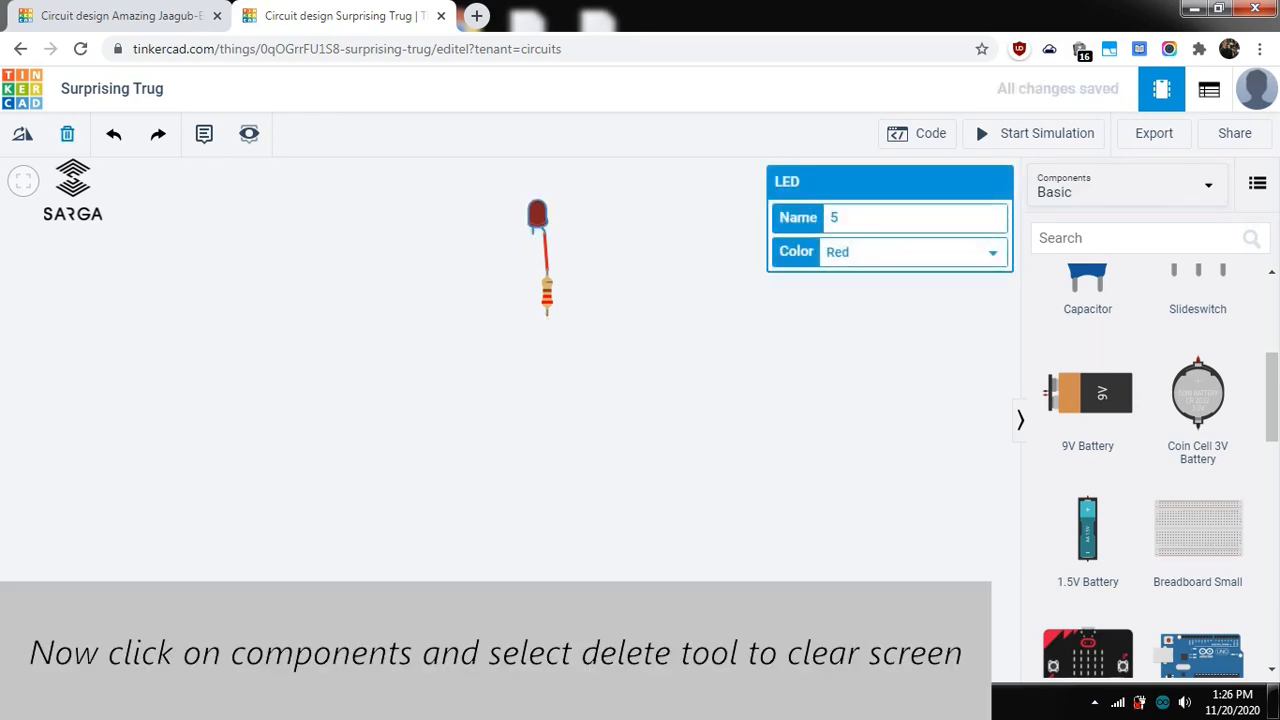
click(67, 134)
click(547, 292)
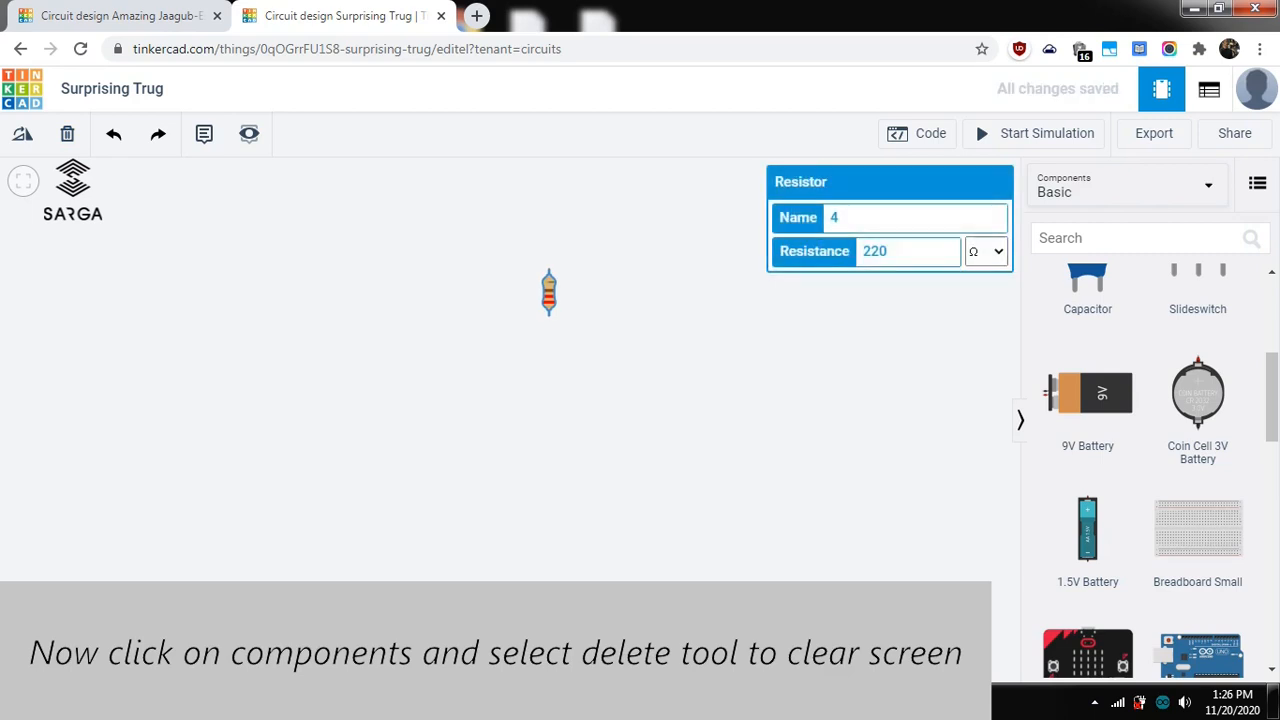
click(67, 134)
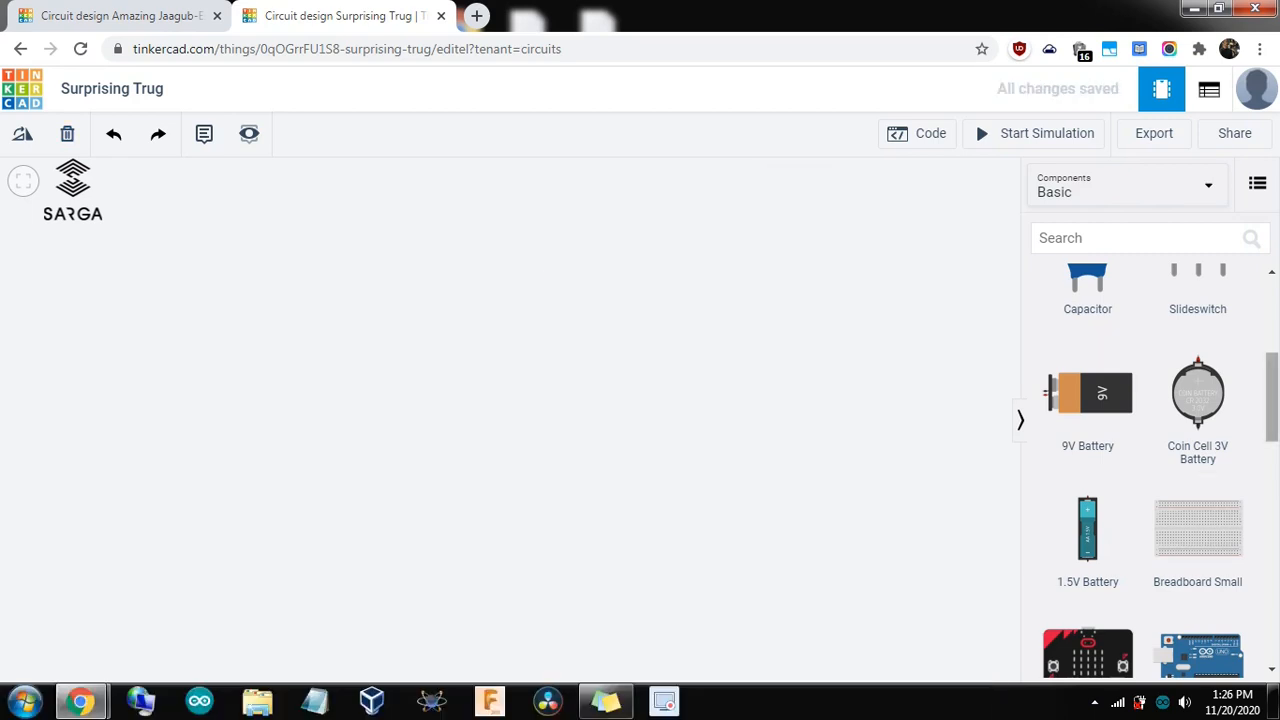
Place an LED, a resistor below it, a pushbutton to their left and a Coin Cell 3V Battery below the resistor.
scroll(1150, 460, up, 3)
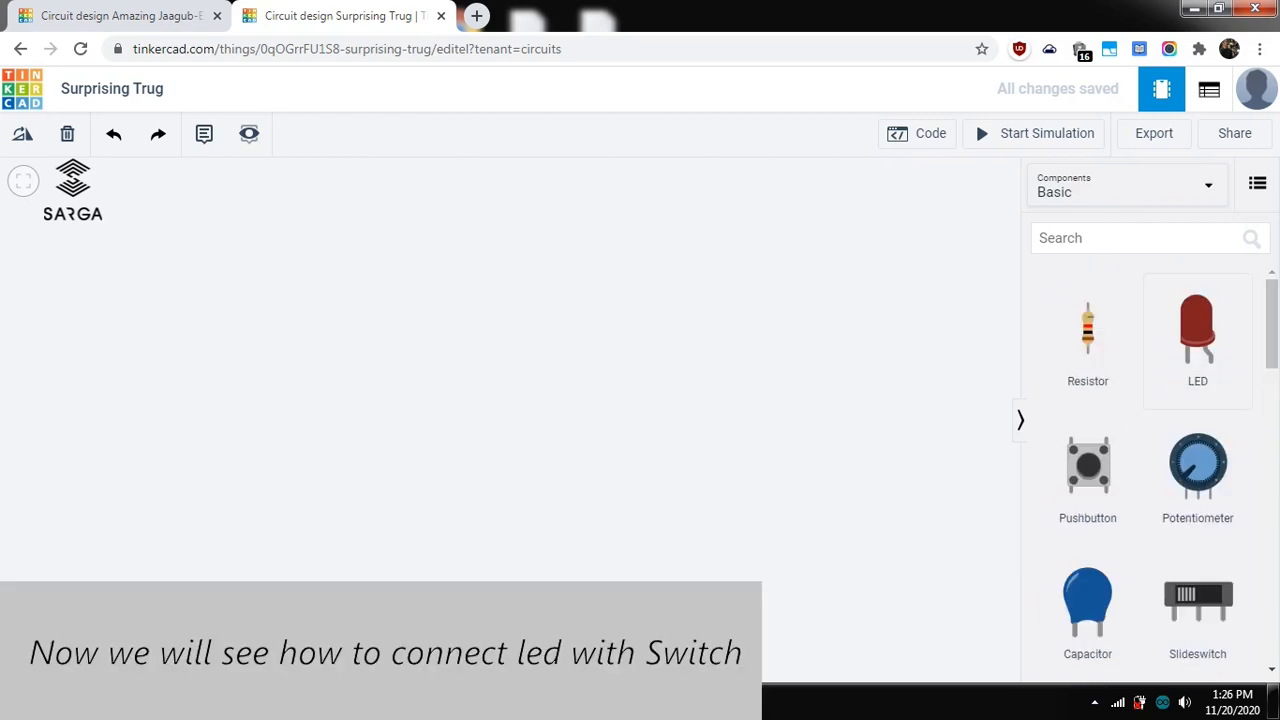
drag(1197, 330, 556, 203)
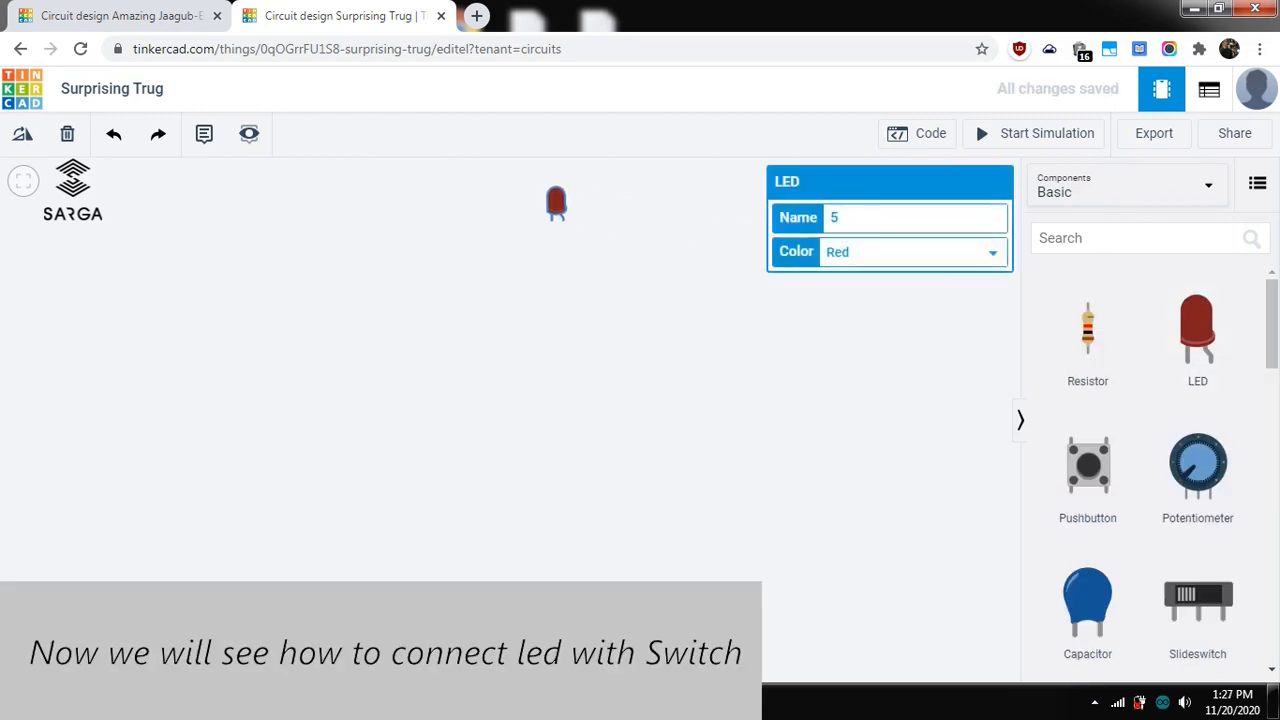
drag(1088, 330, 565, 272)
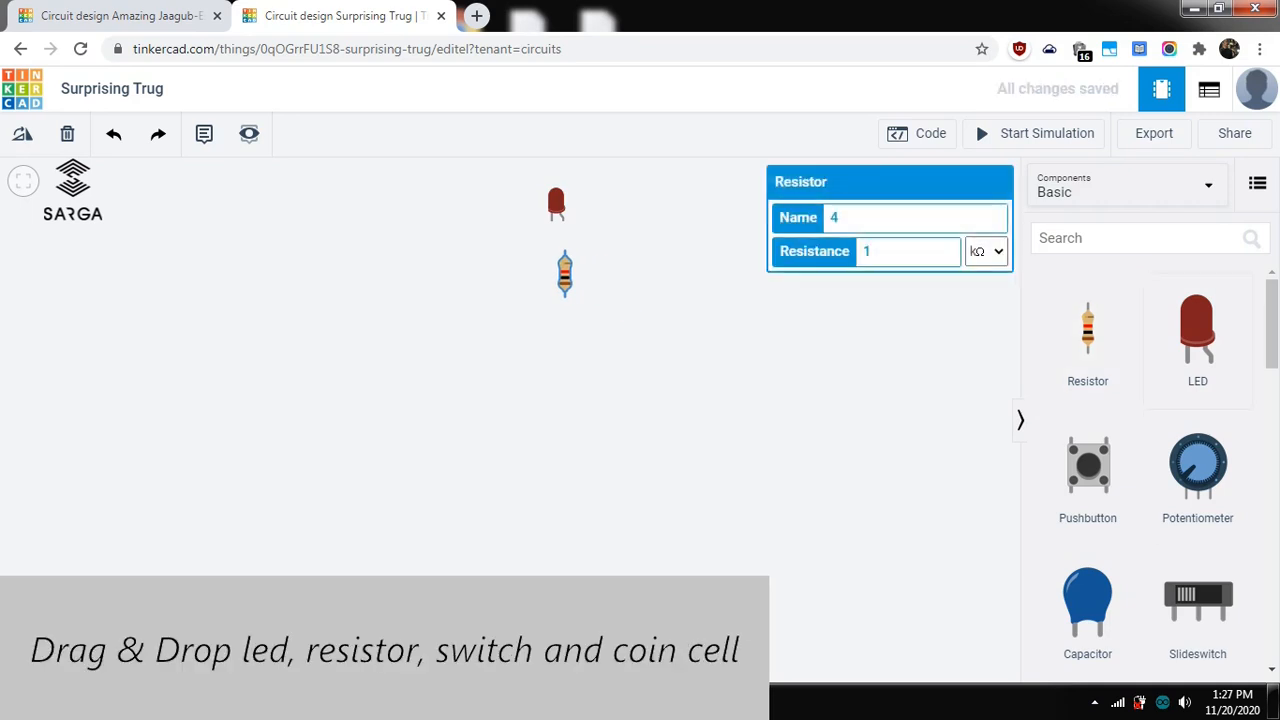
drag(1088, 465, 476, 311)
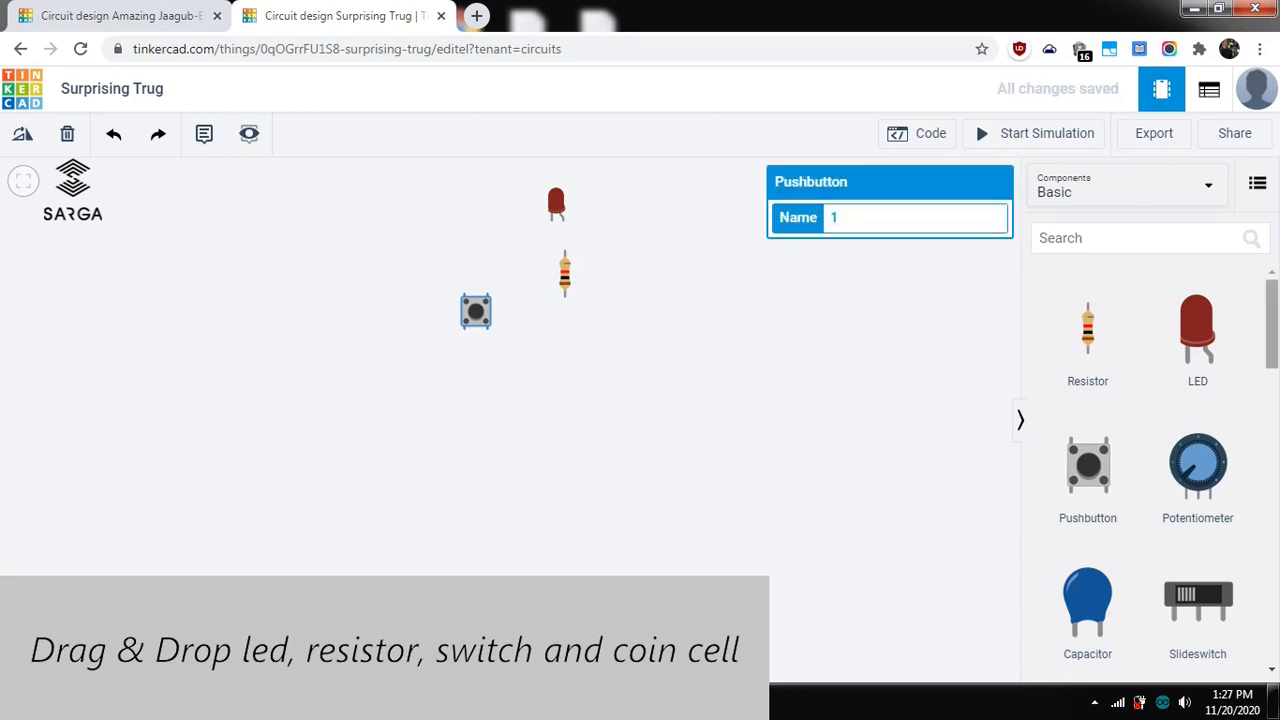
scroll(1150, 450, down, 3)
drag(1198, 435, 565, 443)
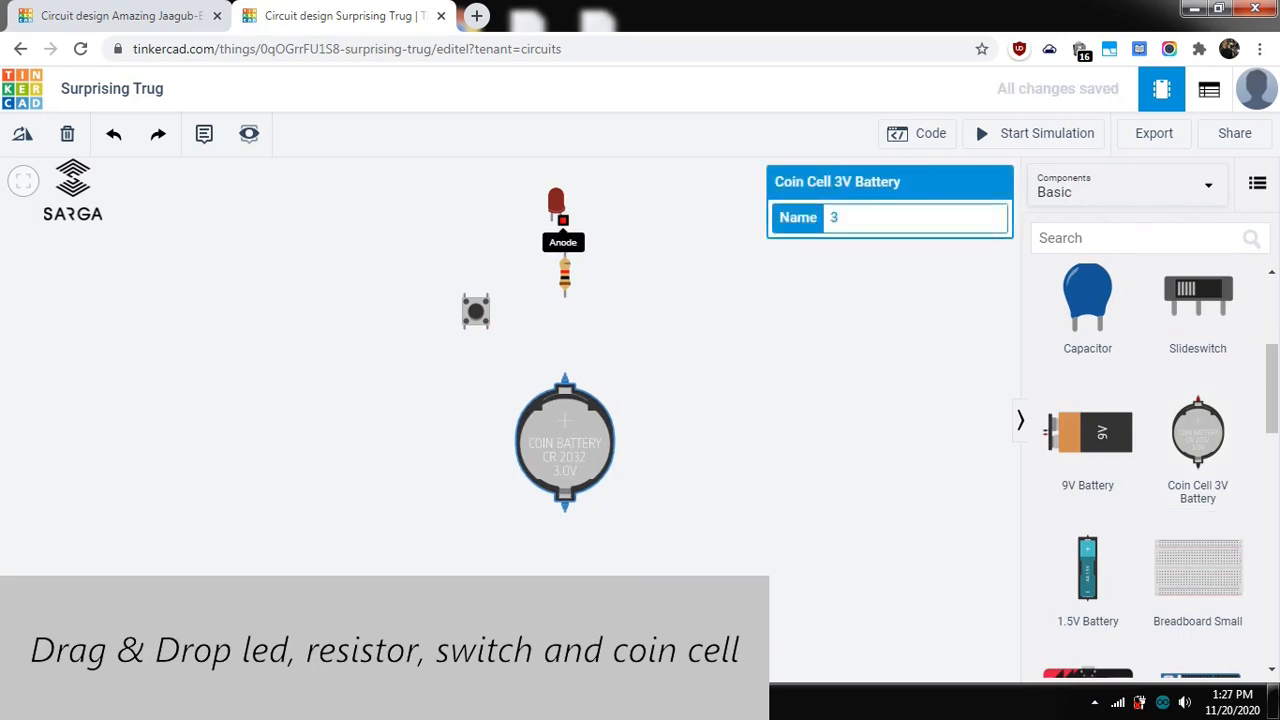
Wire the LED's anode to the resistor's upper end and the resistor's lower end to the coin cell's positive terminal.
click(557, 216)
click(564, 250)
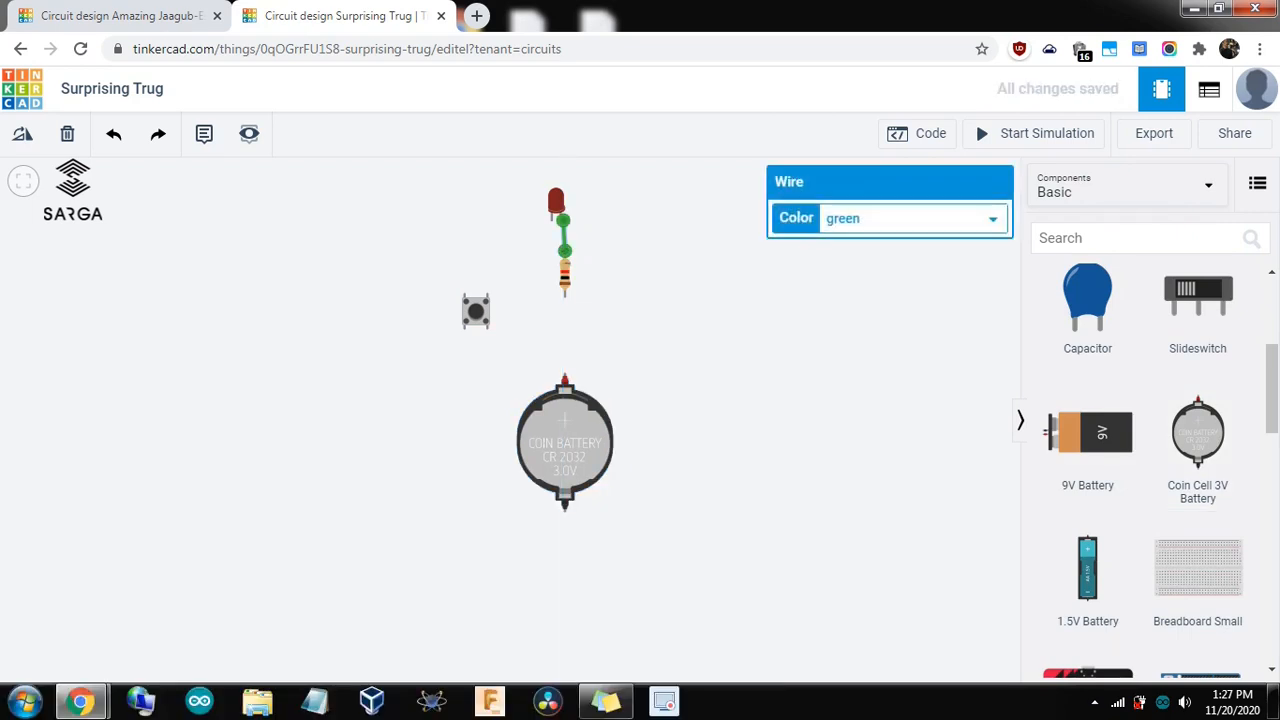
click(564, 293)
click(565, 375)
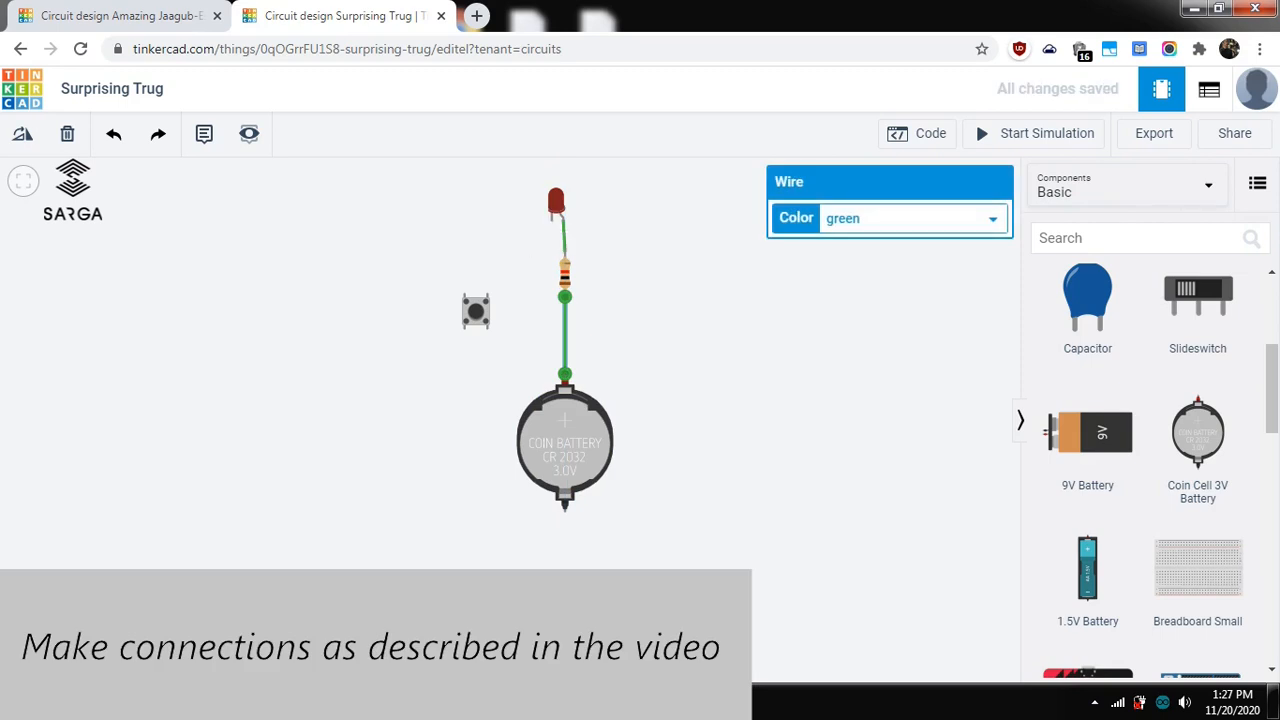
Color the wire between the resistor and the coin cell and the wire between the LED and the resistor red.
click(914, 219)
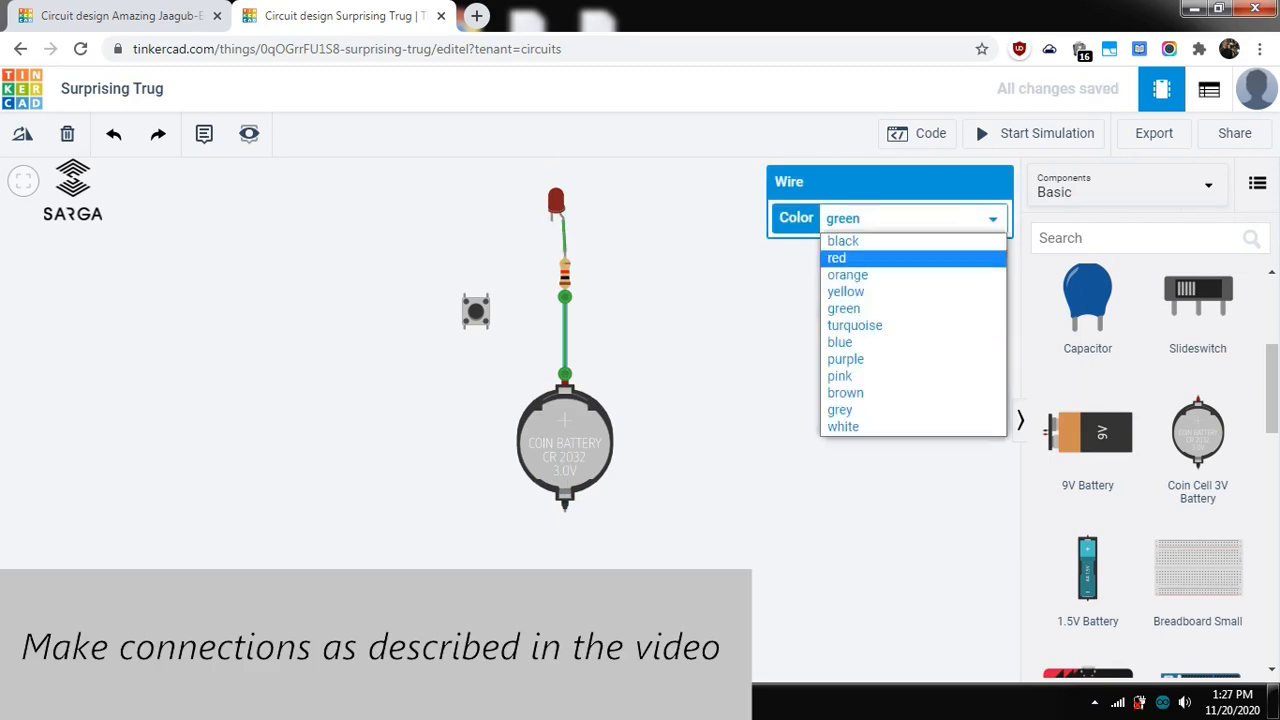
click(860, 257)
click(564, 236)
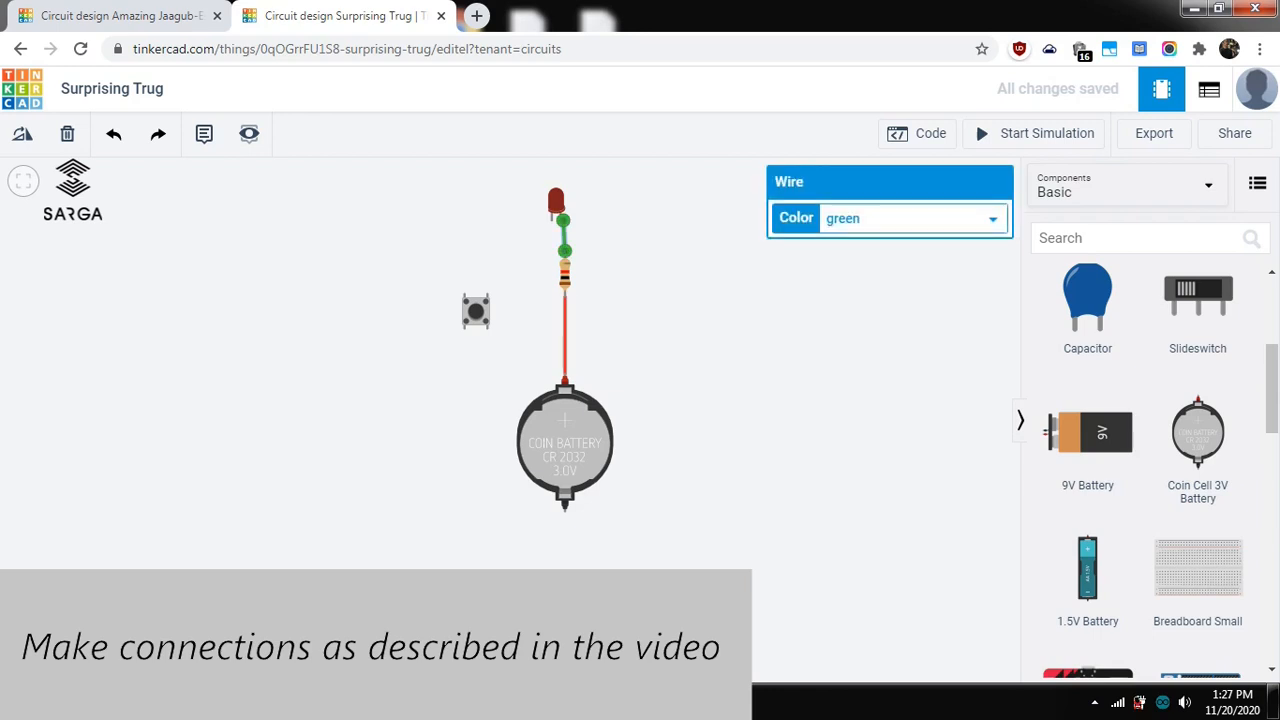
click(914, 219)
click(858, 257)
Wire the LED's cathode to the pushbutton's upper-right pin and the pushbutton's lower-left pin to the coin cell's negative terminal, using right-angle bends.
click(551, 220)
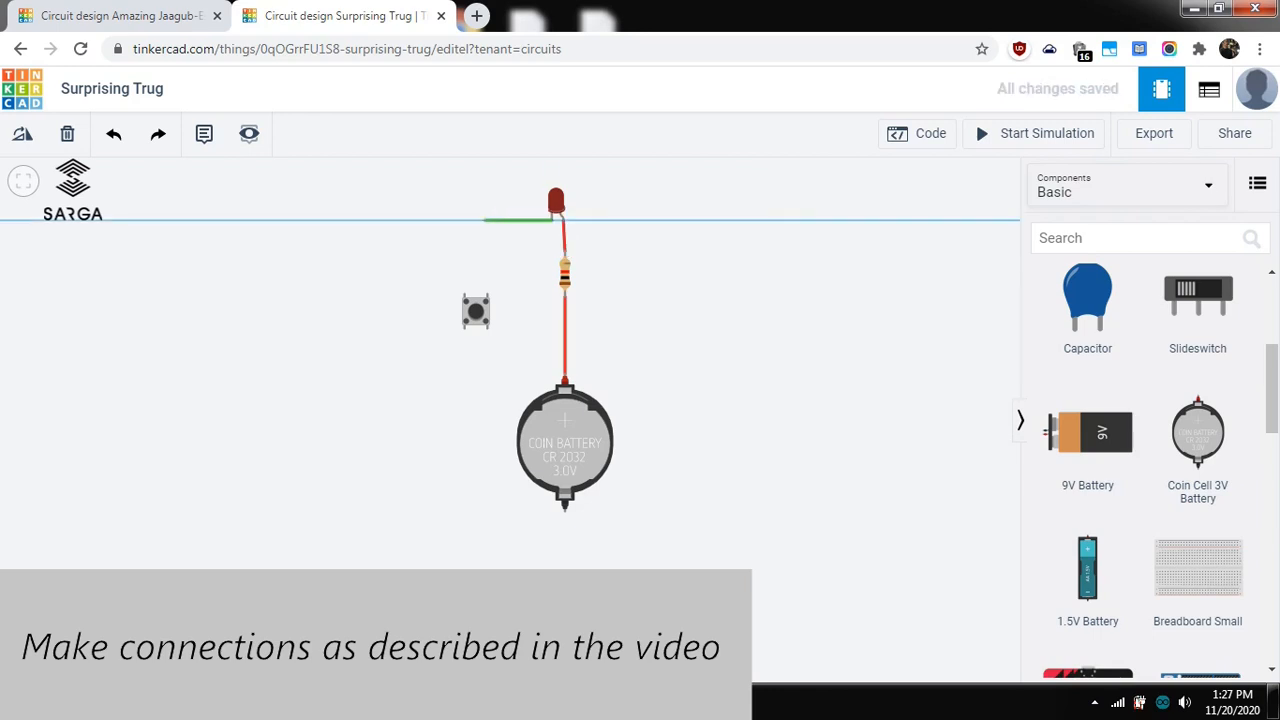
click(484, 220)
click(486, 294)
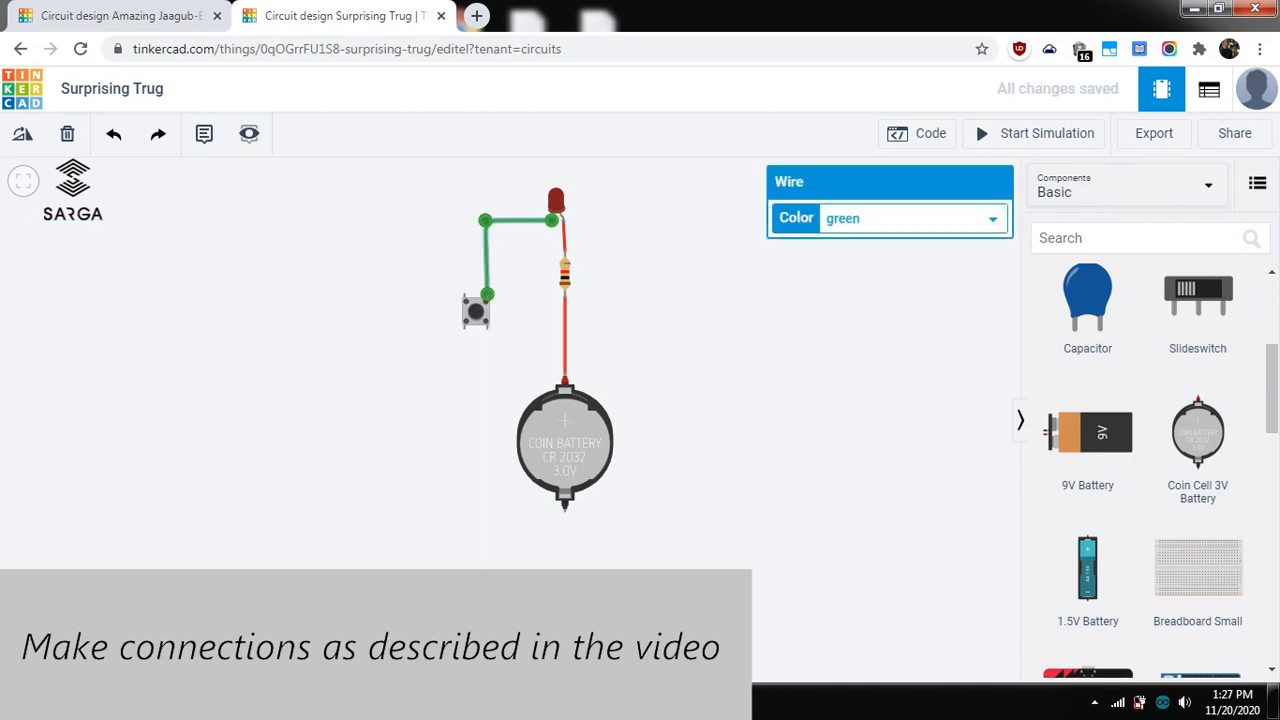
click(466, 322)
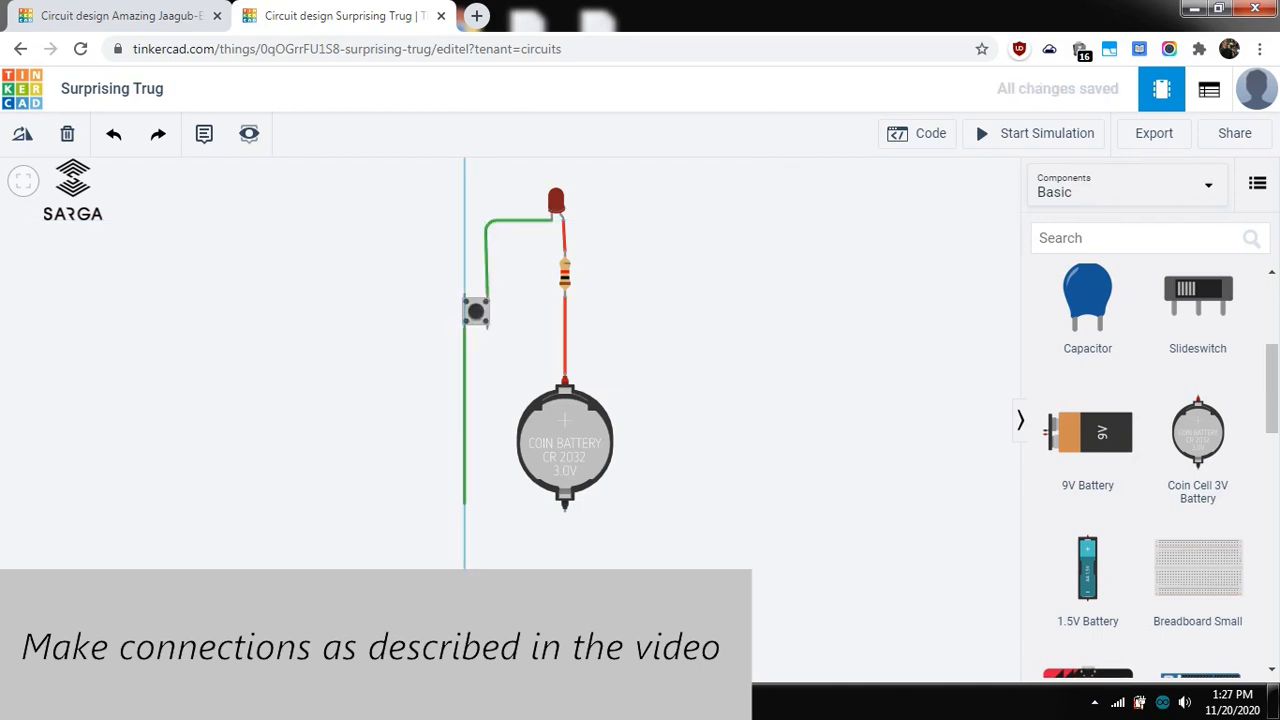
click(464, 527)
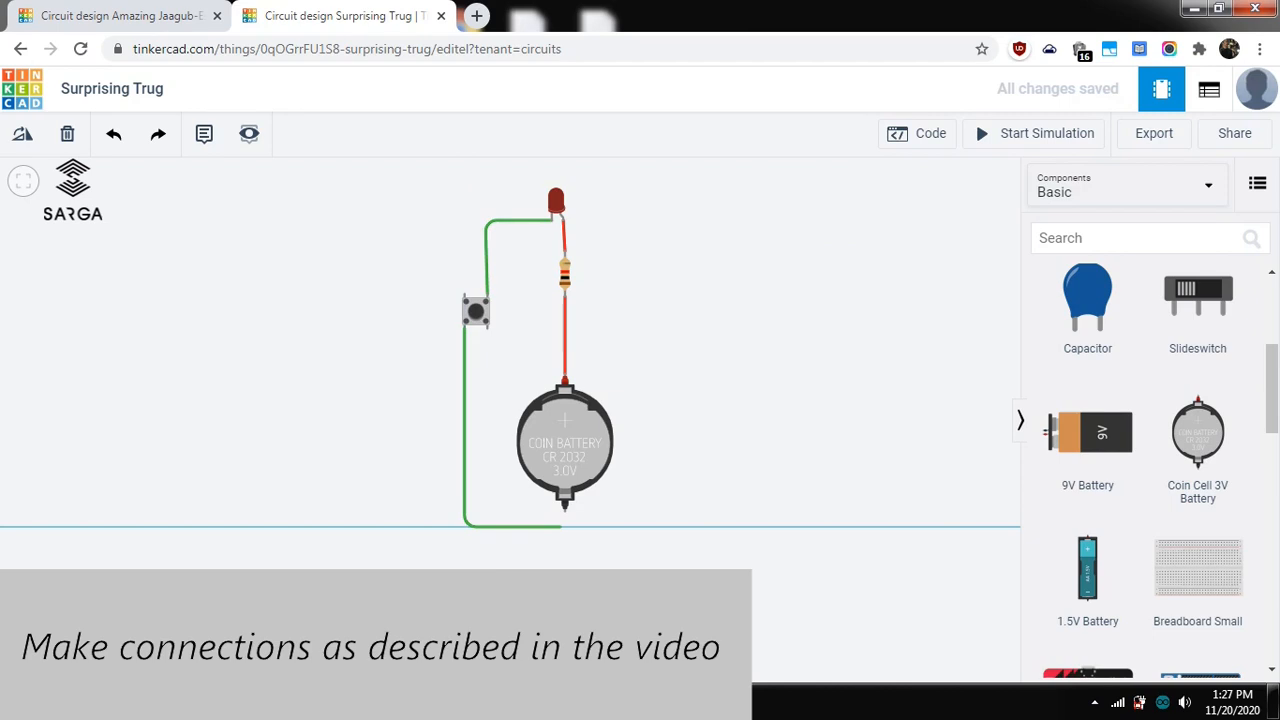
click(562, 527)
click(565, 510)
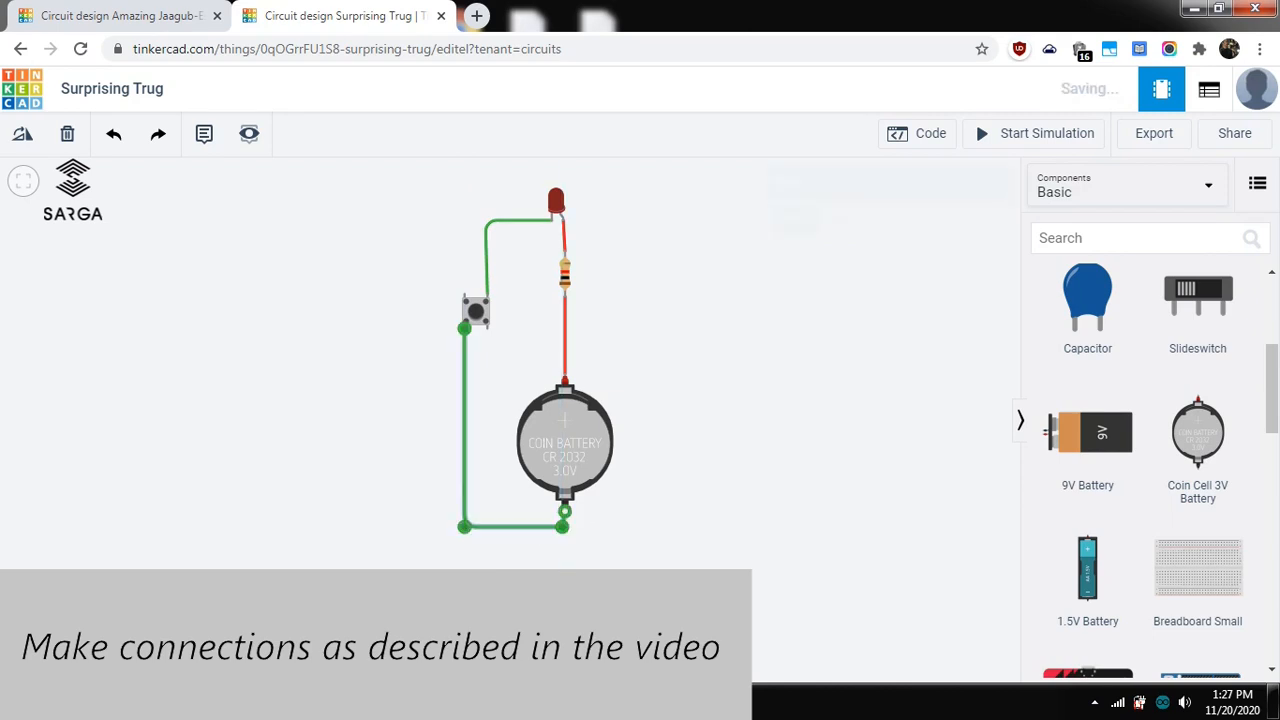
Color the pushbutton's wires to the coin cell and to the LED black.
click(914, 219)
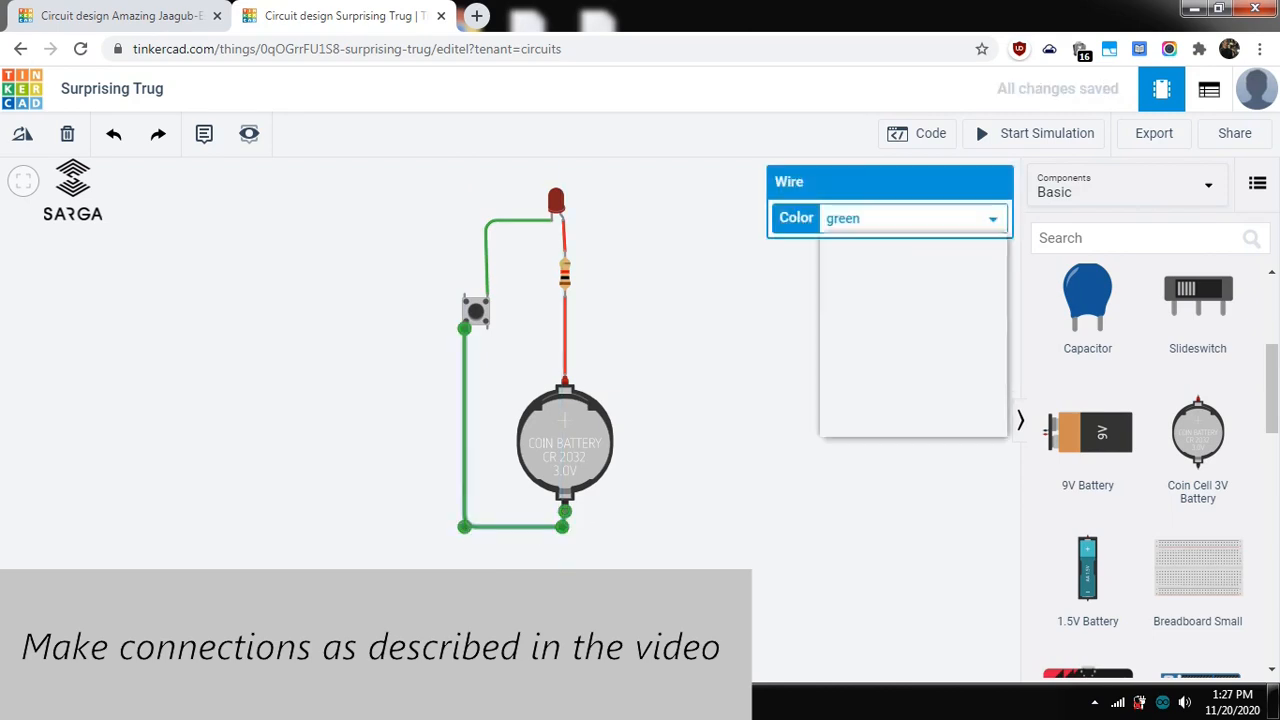
click(843, 241)
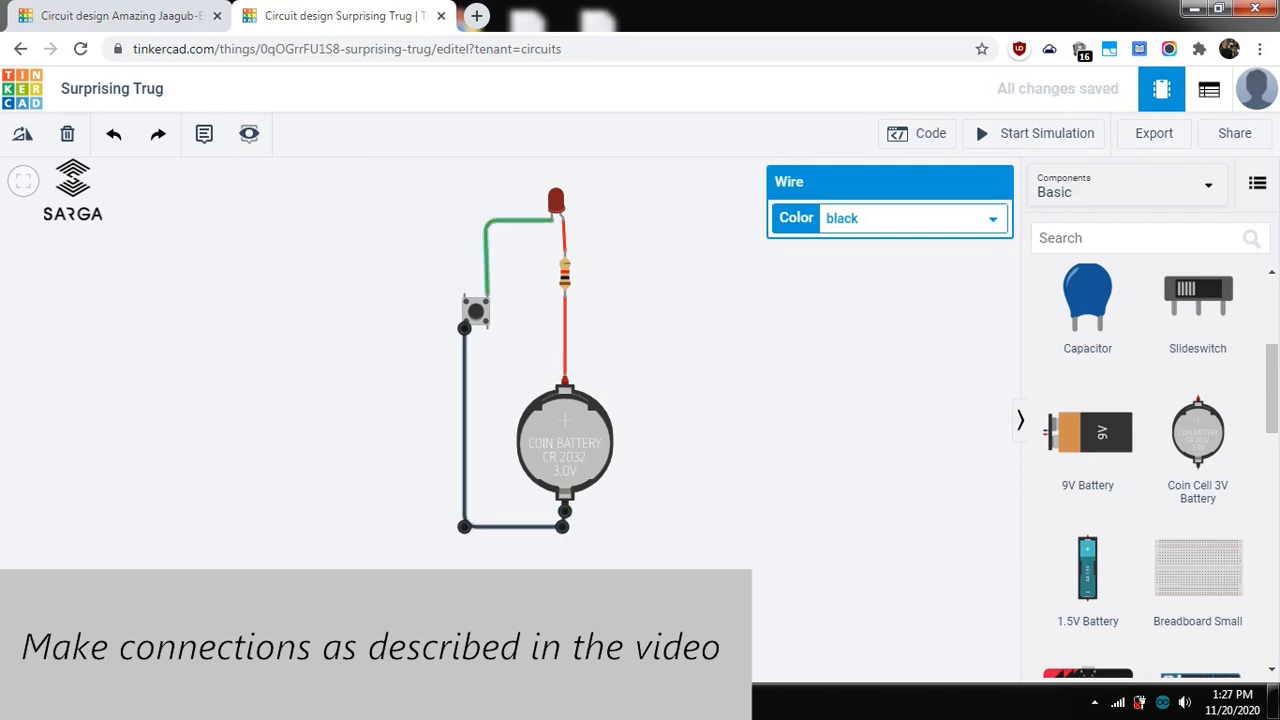
click(520, 220)
click(914, 219)
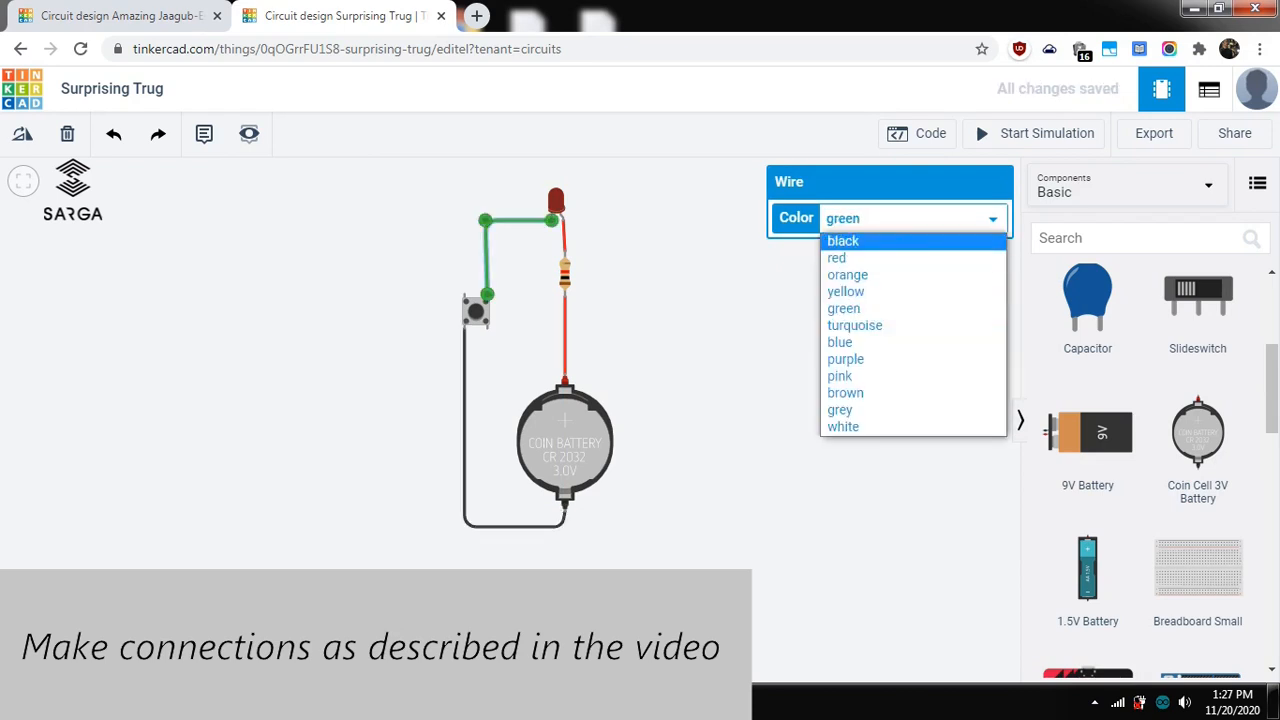
click(843, 241)
key(Escape)
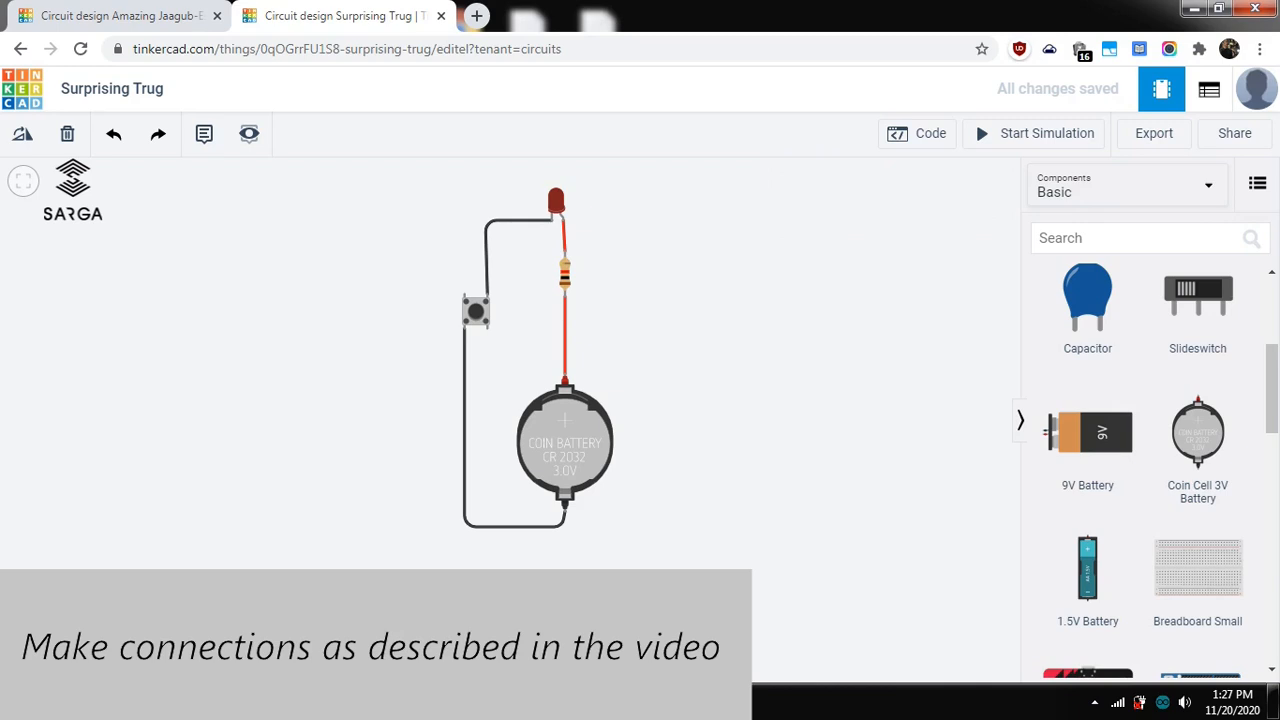
Set the resistor's resistance to 220 Ω.
click(565, 274)
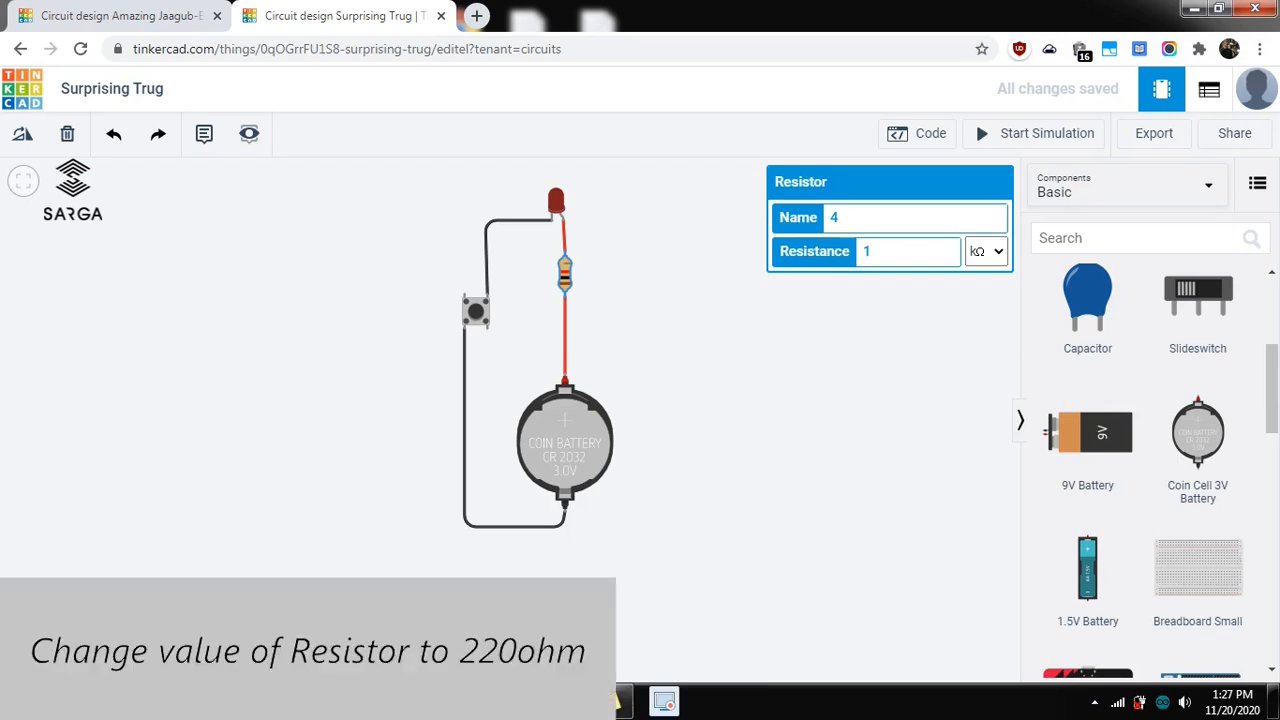
key(BackSpace)
text(220)
click(987, 252)
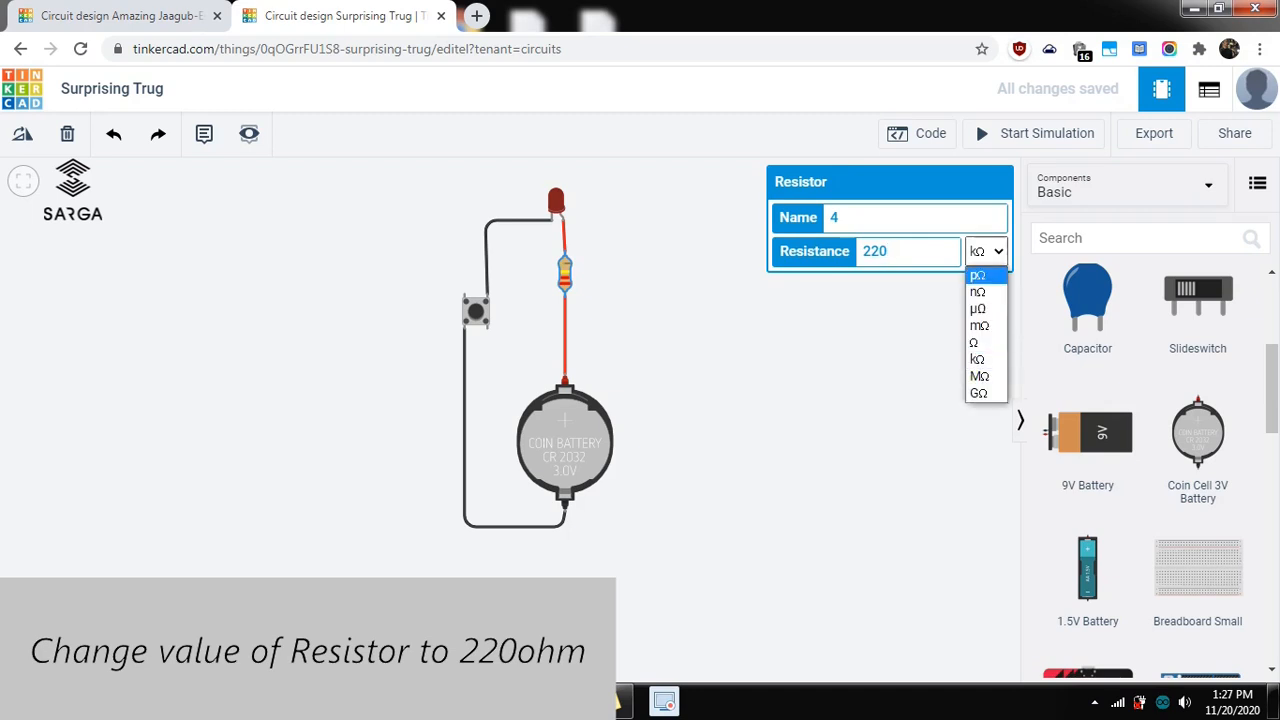
click(984, 343)
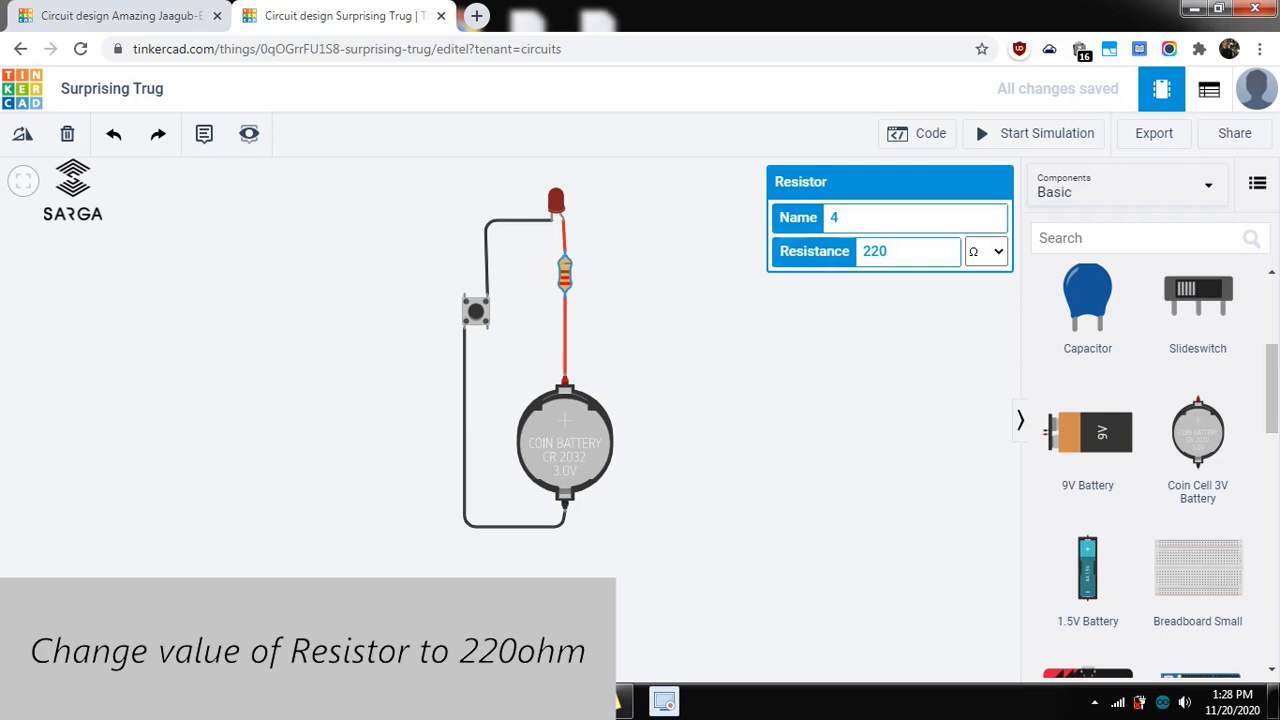
key(Escape)
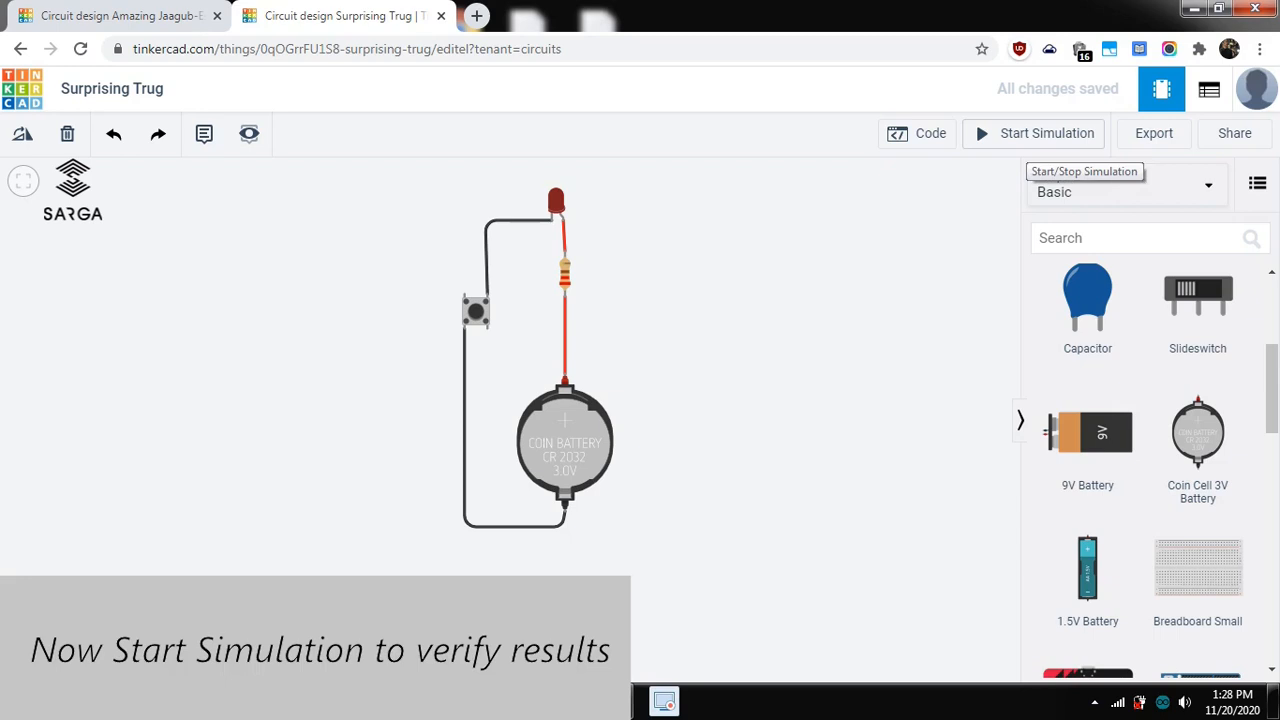
Run the circuit simulation, operate the pushbutton to test the LED, and stop the simulation.
click(1040, 133)
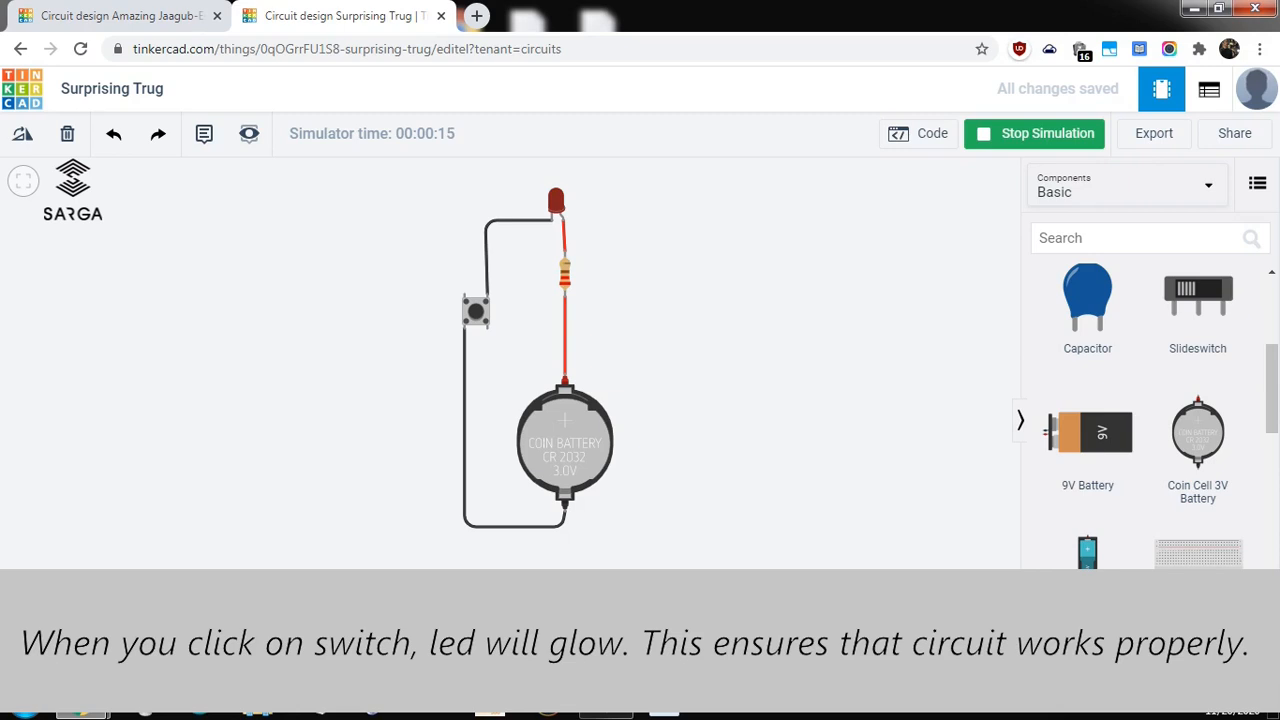
click(476, 311)
click(476, 312)
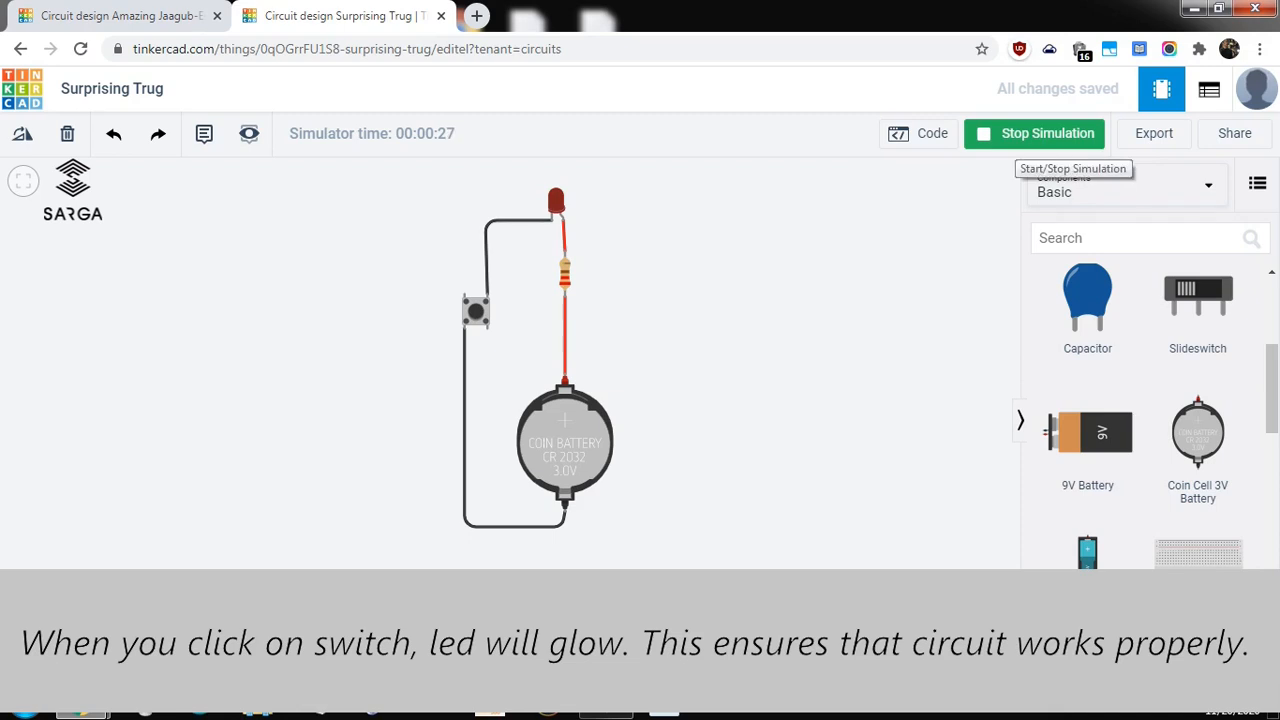
click(1035, 133)
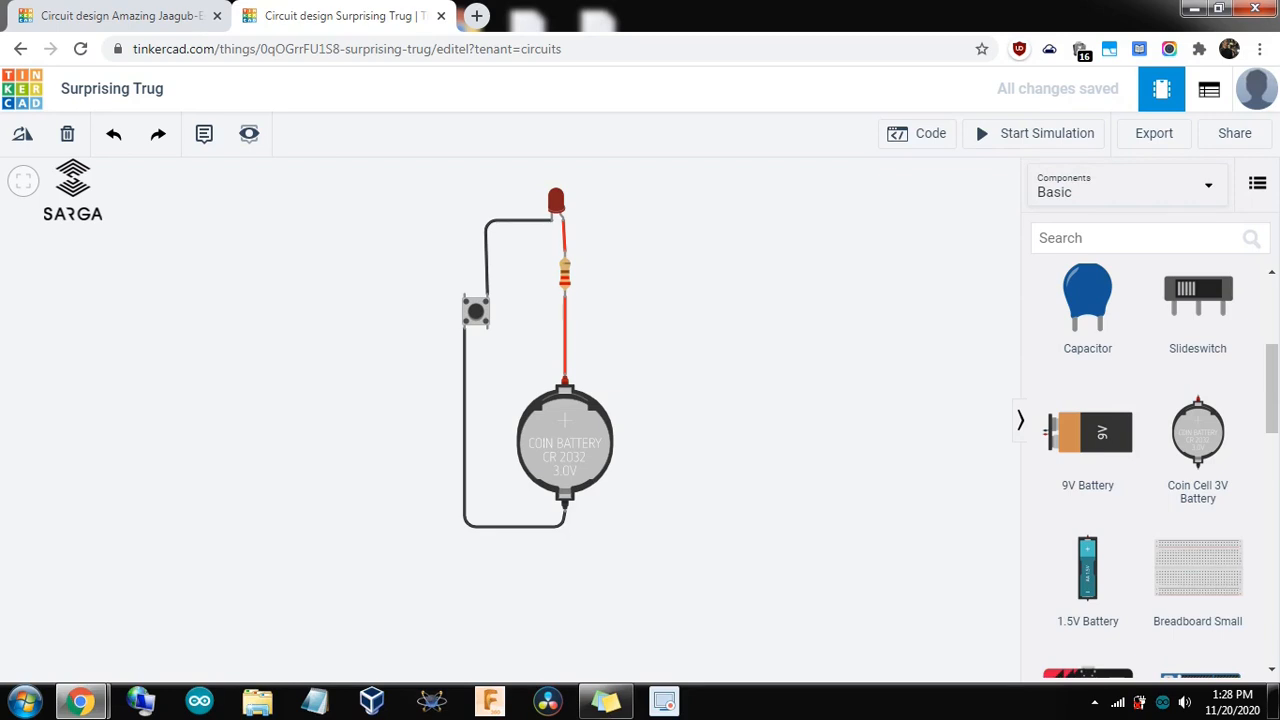
Delete the LED, the resistor, the coin cell and the pushbutton to clear the canvas.
click(556, 201)
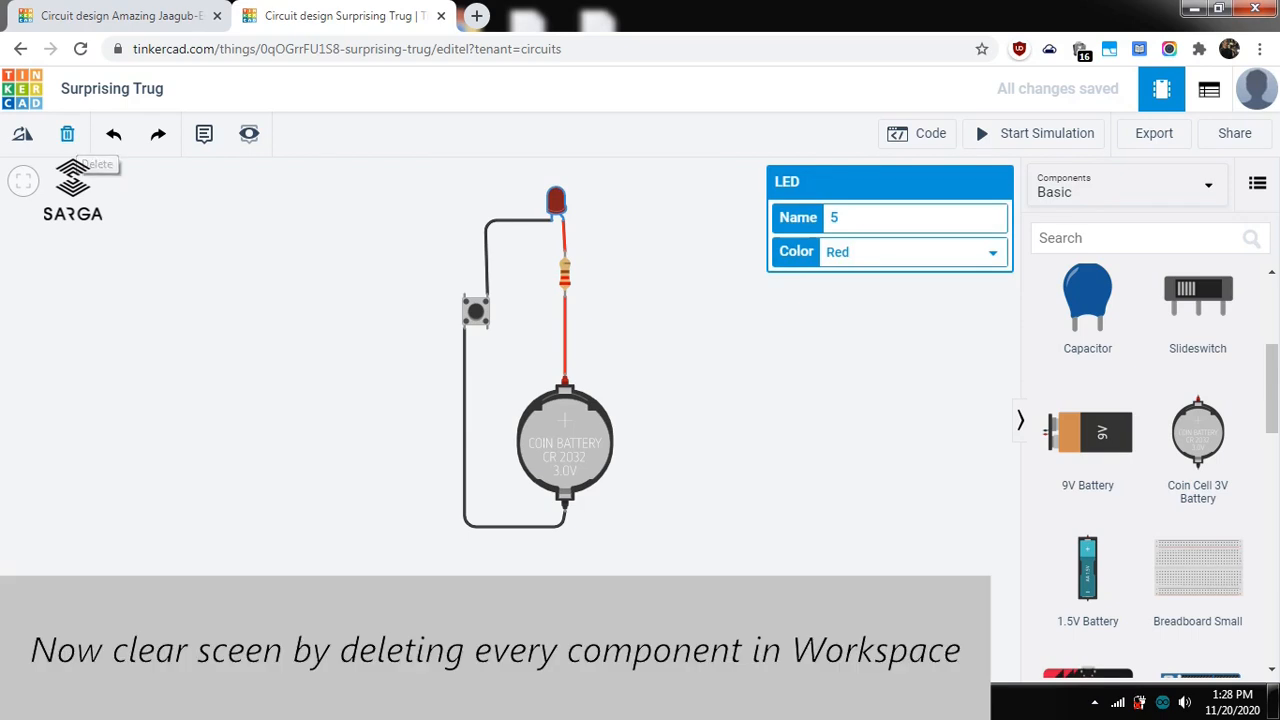
click(67, 134)
click(565, 273)
click(67, 134)
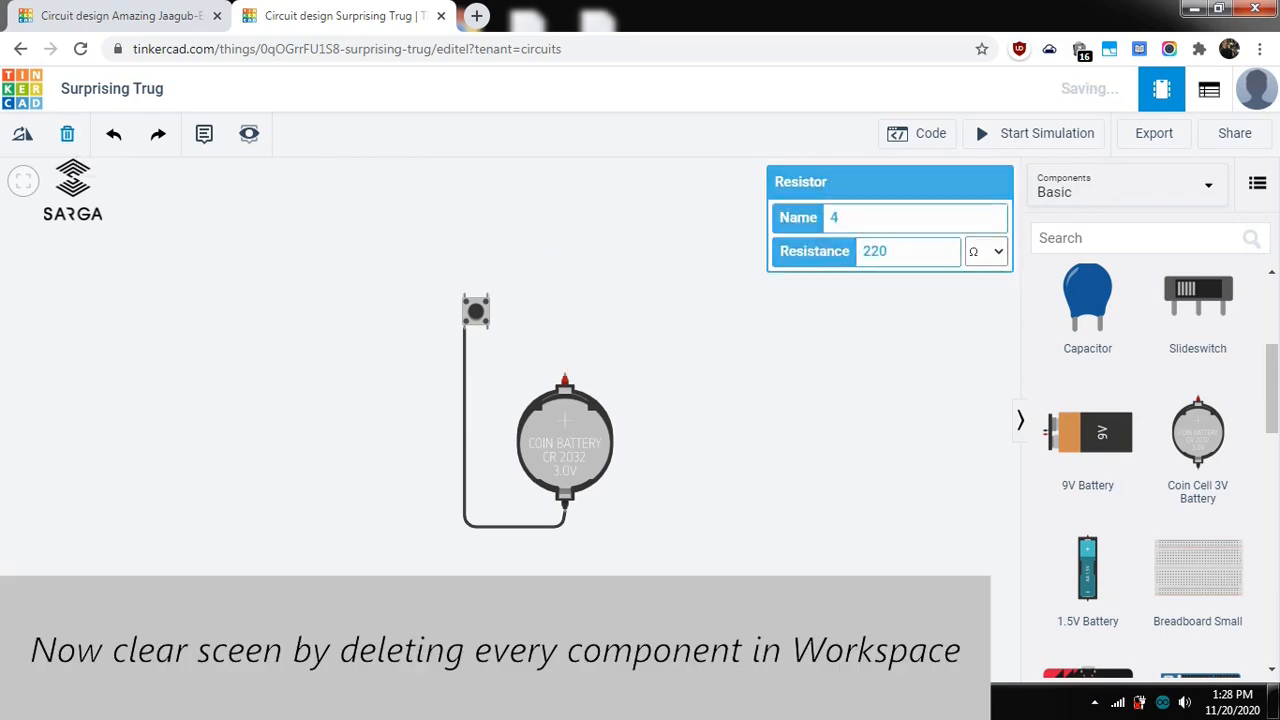
click(565, 445)
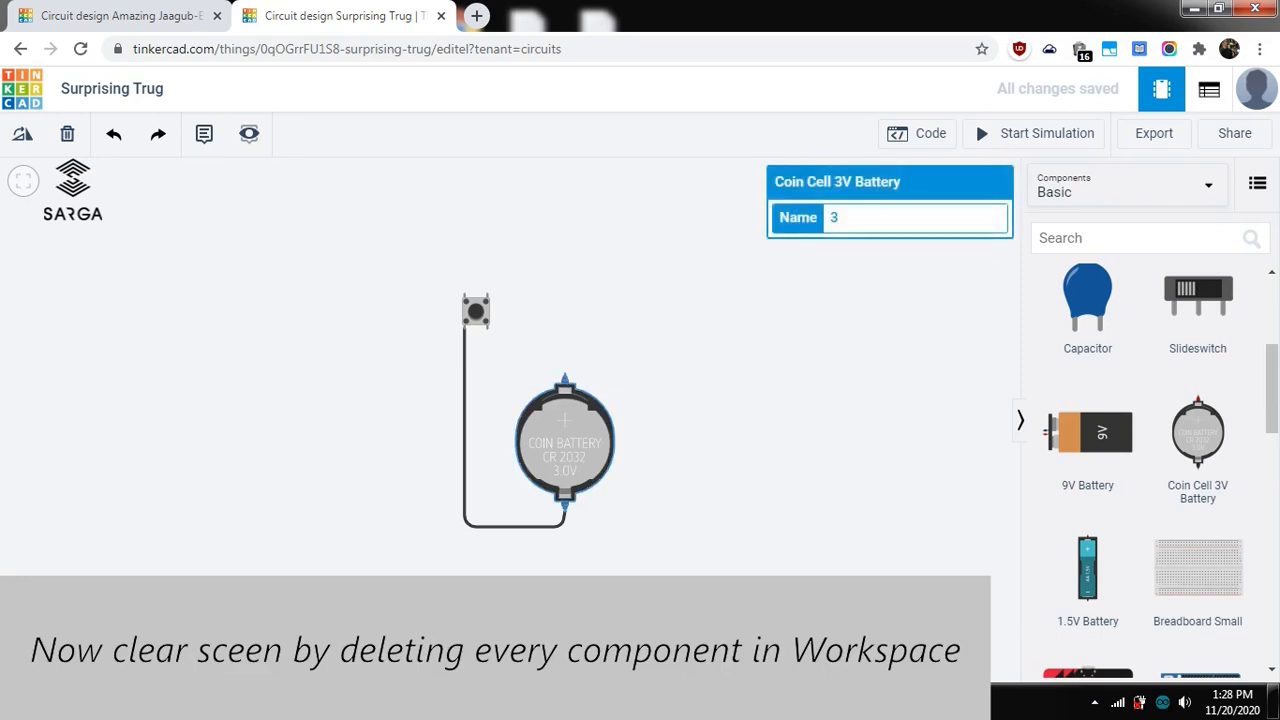
click(67, 134)
click(476, 312)
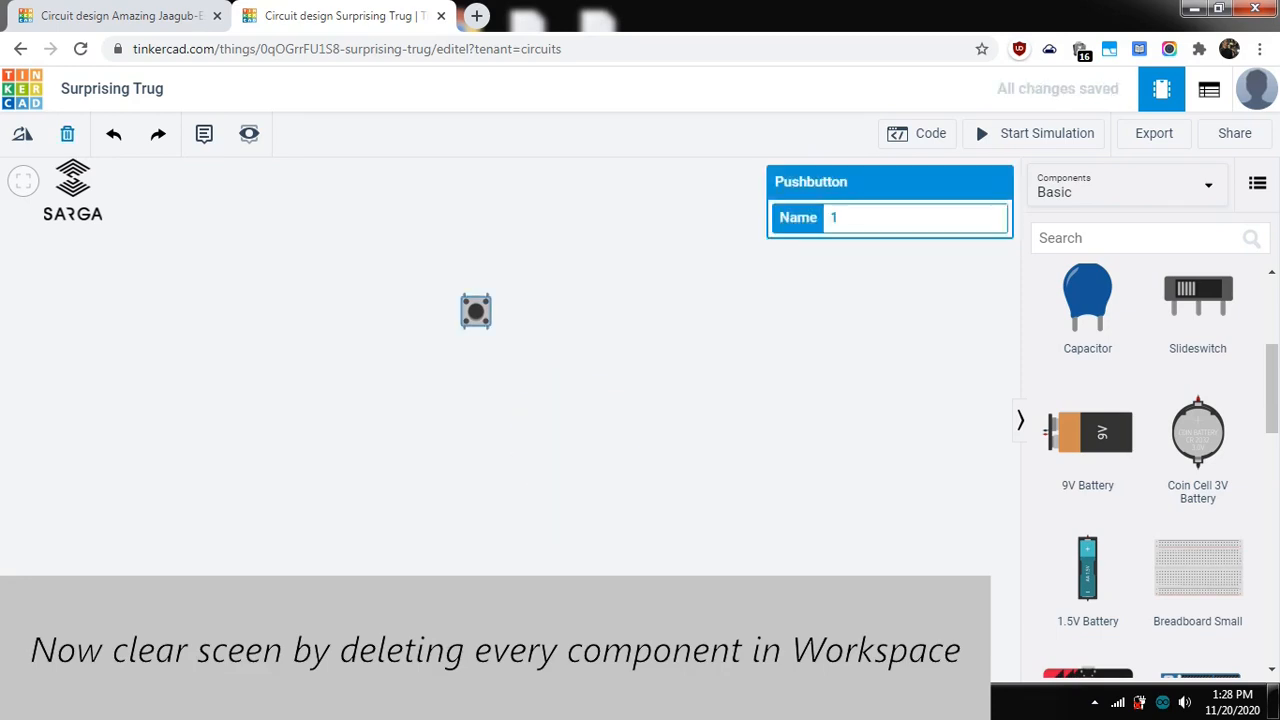
click(67, 134)
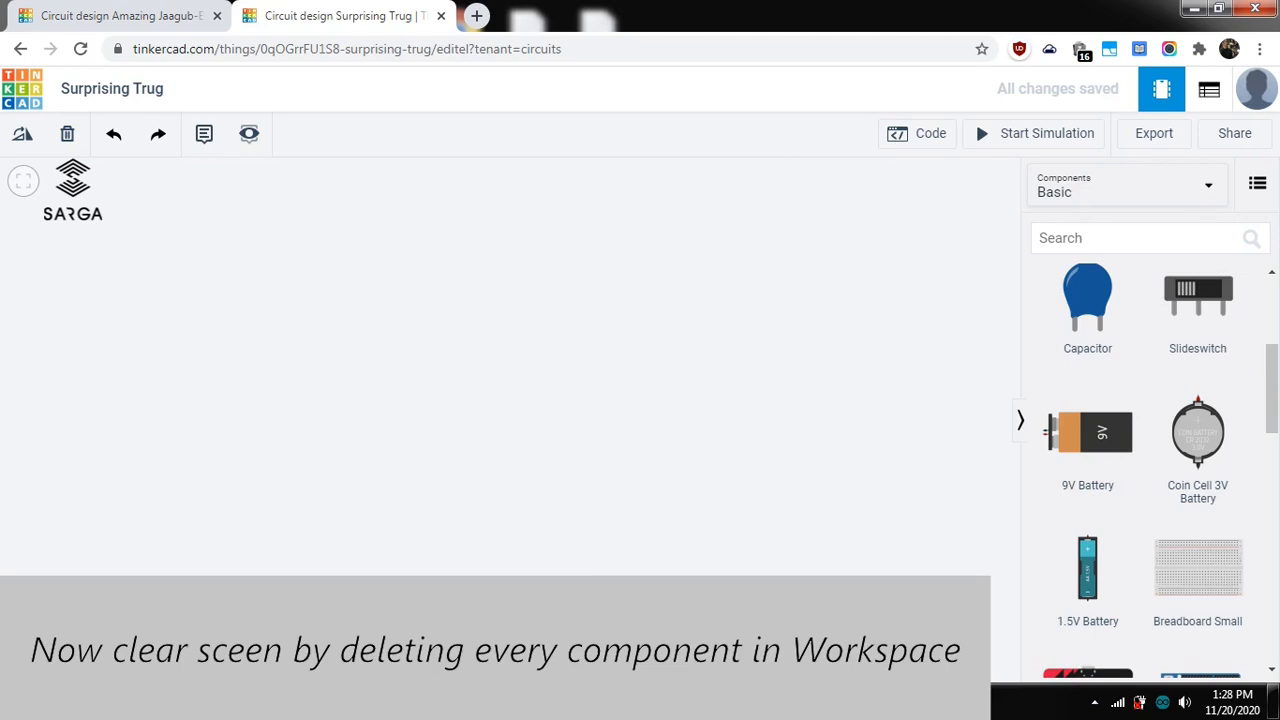
Place an LED, a resistor below it, a potentiometer to their left and a Coin Cell 3V Battery below the resistor.
scroll(1150, 450, up, 3)
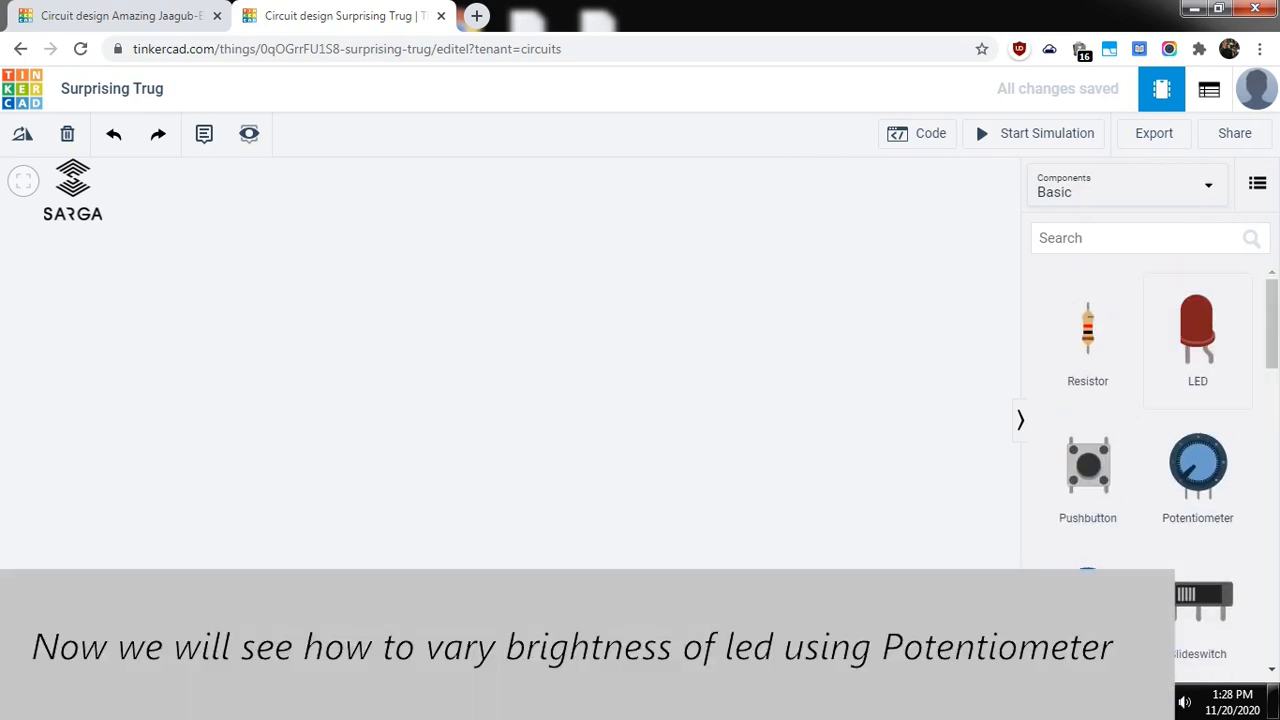
drag(1197, 330, 462, 192)
drag(1087, 330, 473, 259)
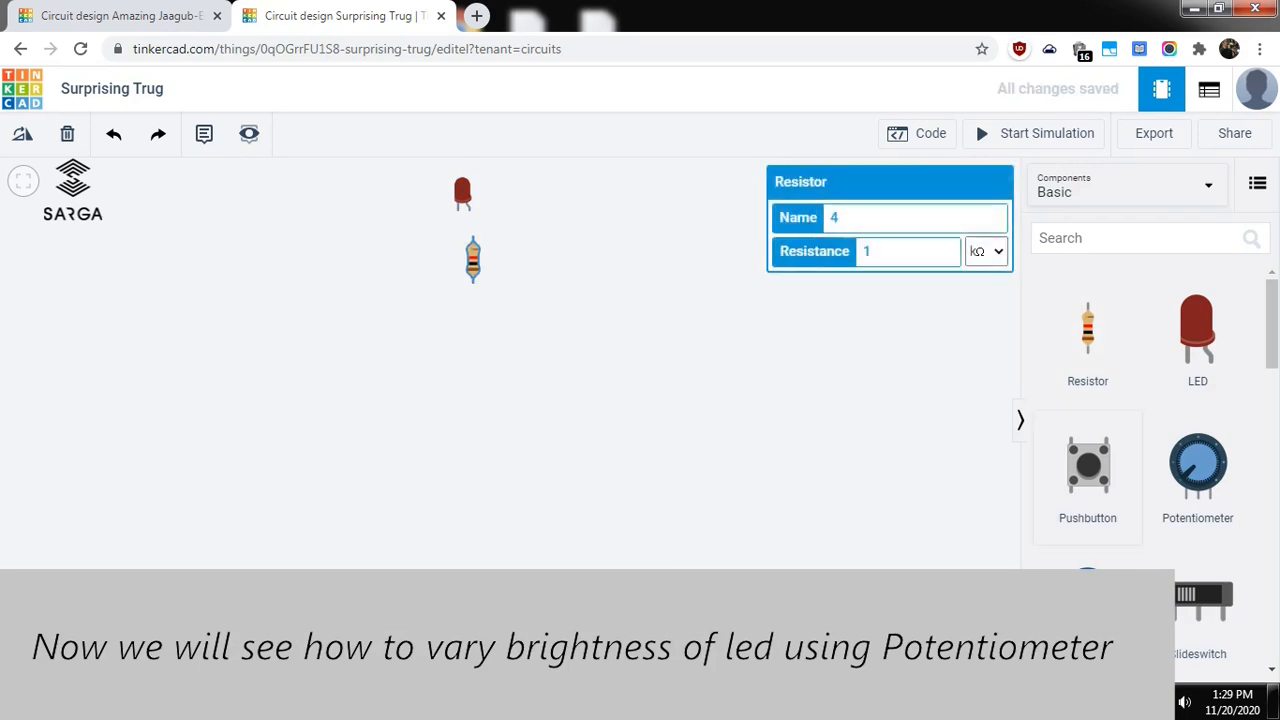
drag(1197, 463, 341, 284)
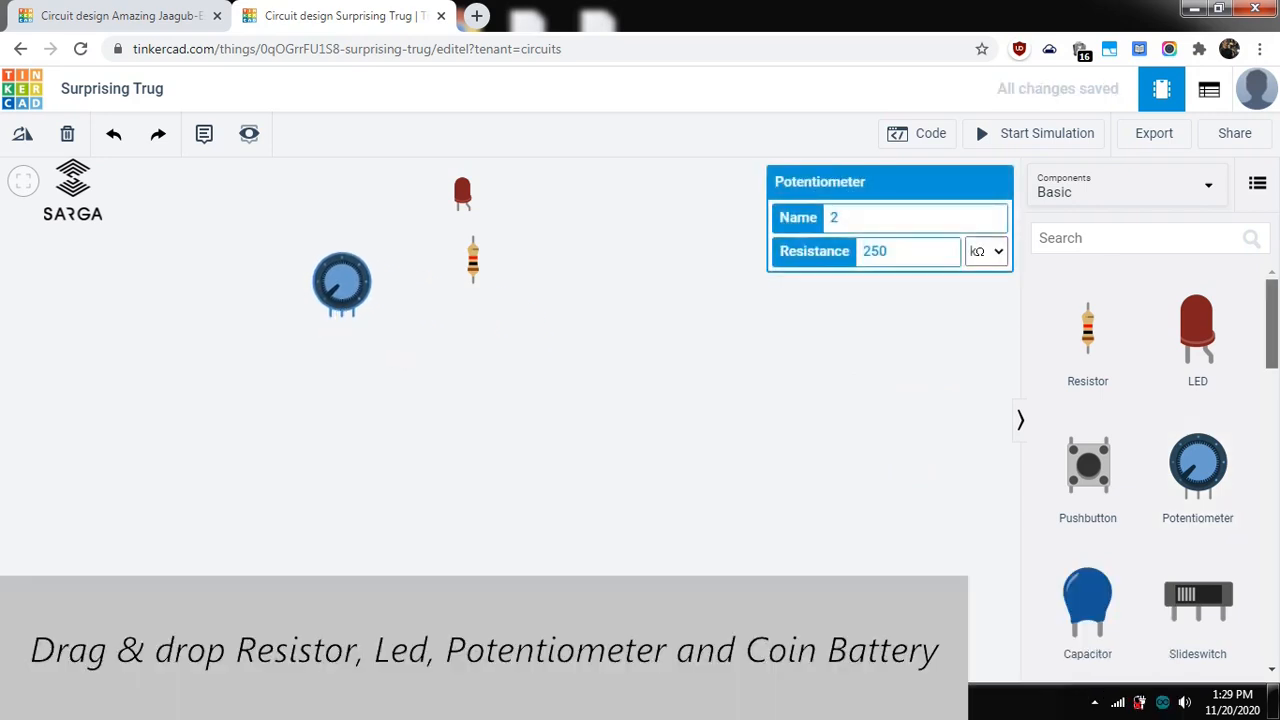
scroll(1150, 470, down, 5)
drag(1197, 345, 476, 430)
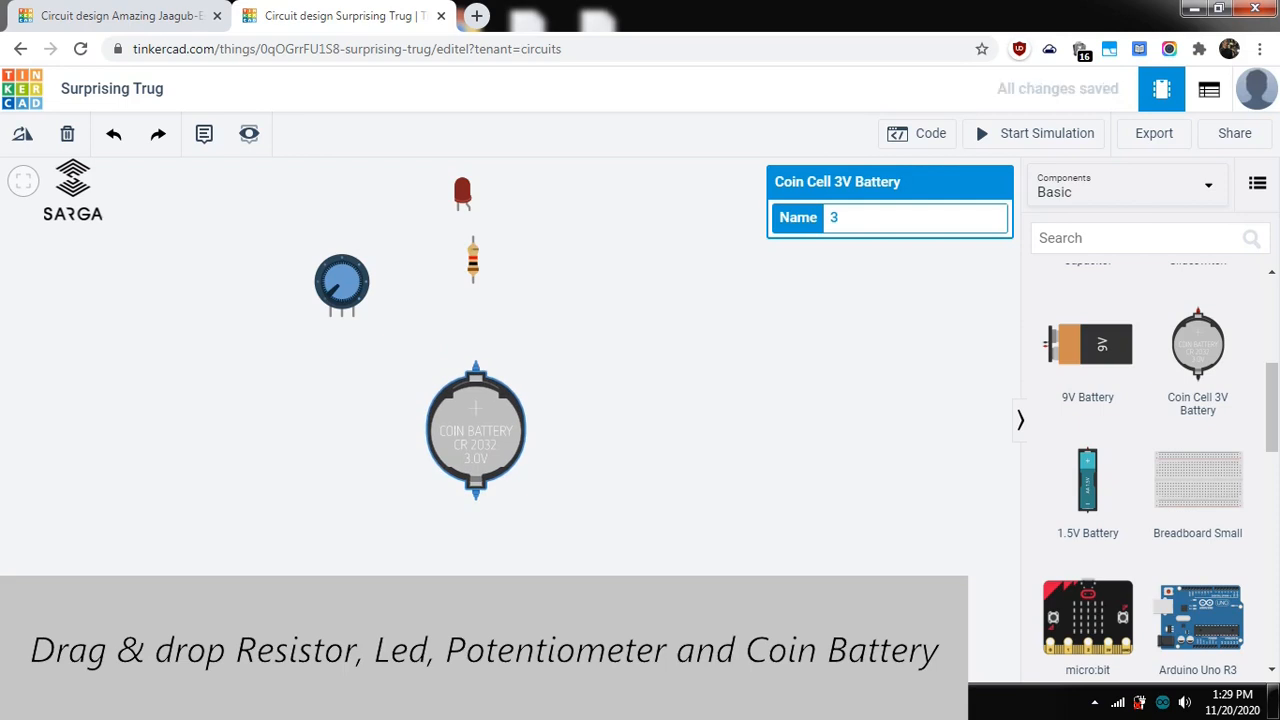
Move the potentiometer slightly down and rotate it until its three pins point right, toward the coin cell's side.
drag(342, 285, 337, 310)
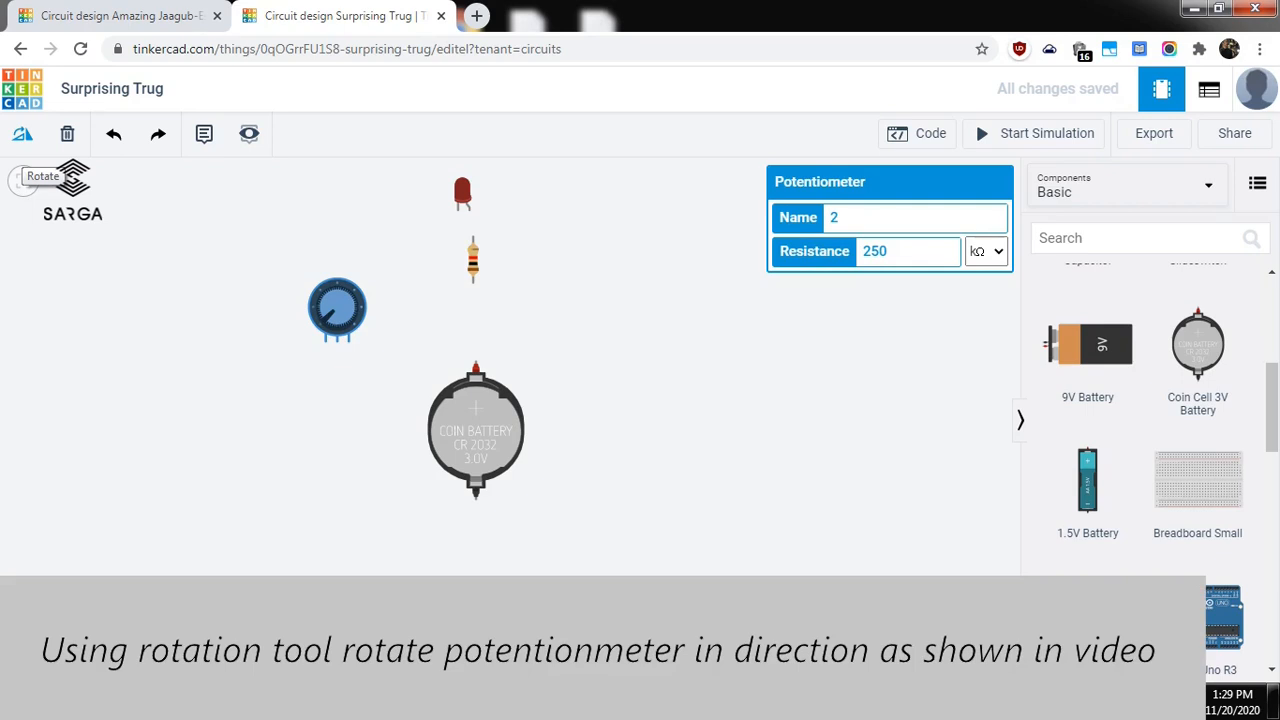
click(22, 134)
click(22, 134)
click(22, 134)
click(22, 134)
click(22, 134)
click(22, 134)
click(22, 134)
click(22, 134)
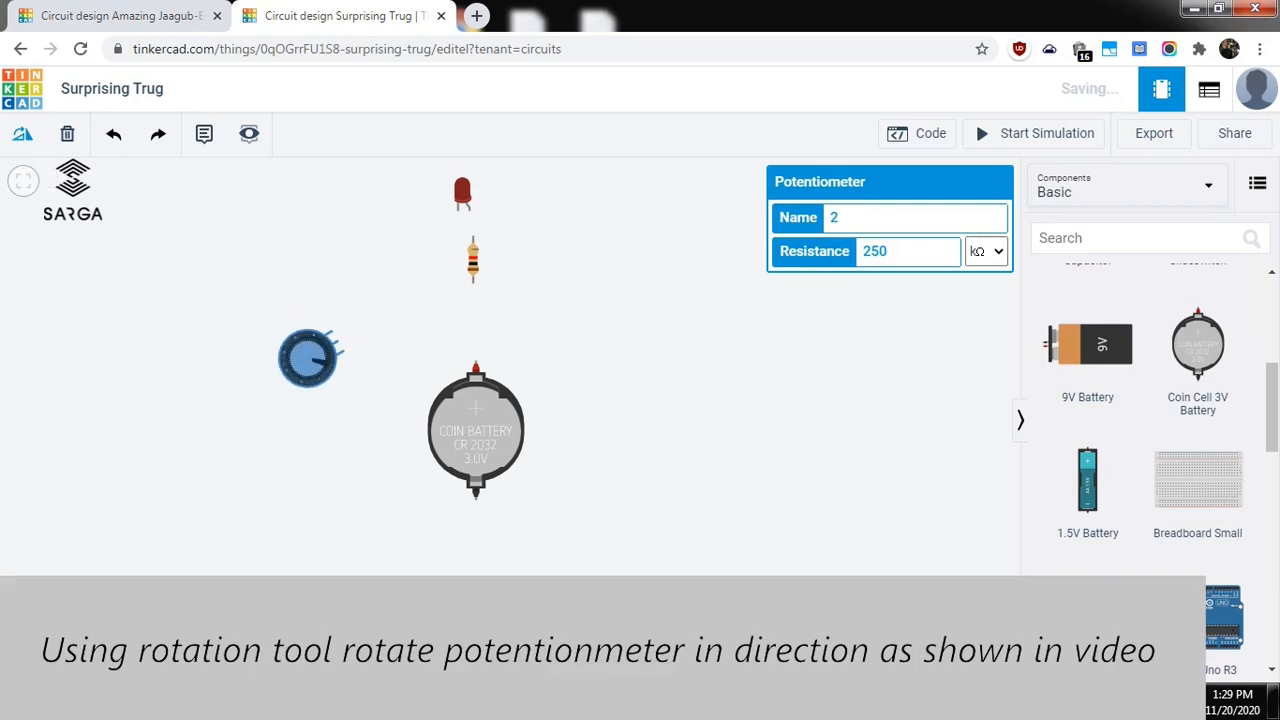
click(22, 134)
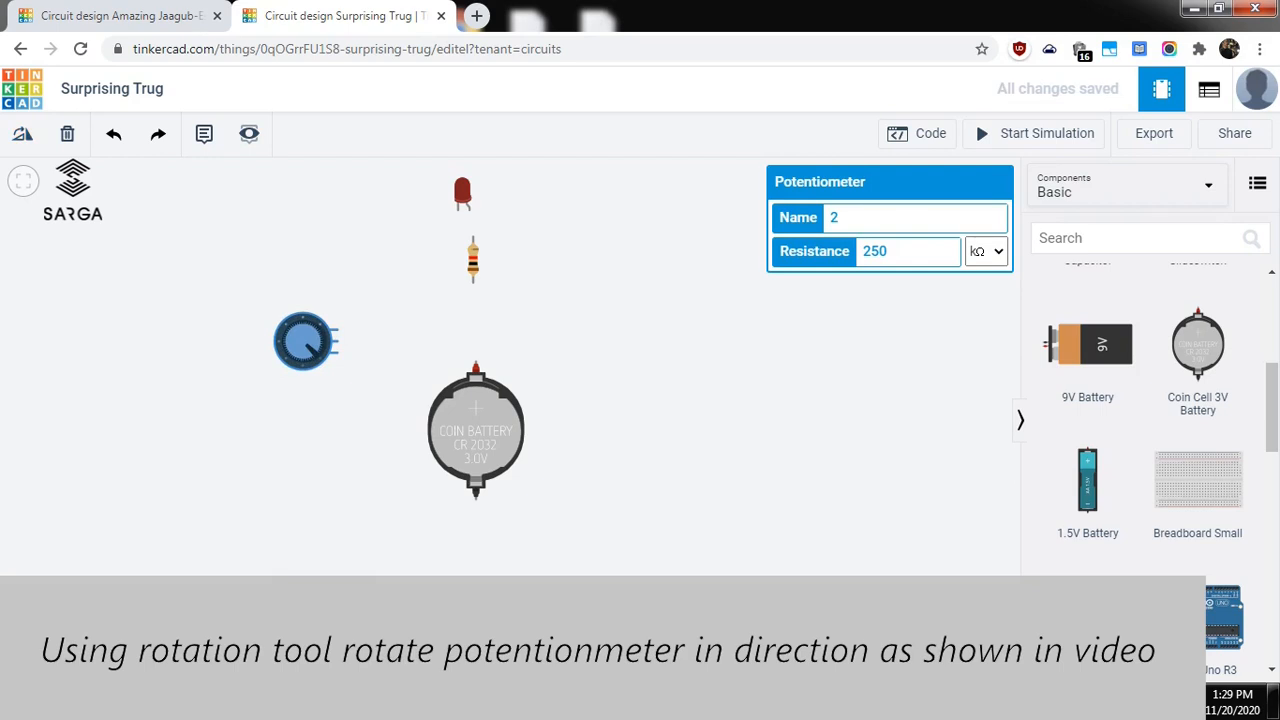
Wire the potentiometer's upper pin to the coin cell's positive terminal, with the wire's bend squared to a right angle.
click(336, 331)
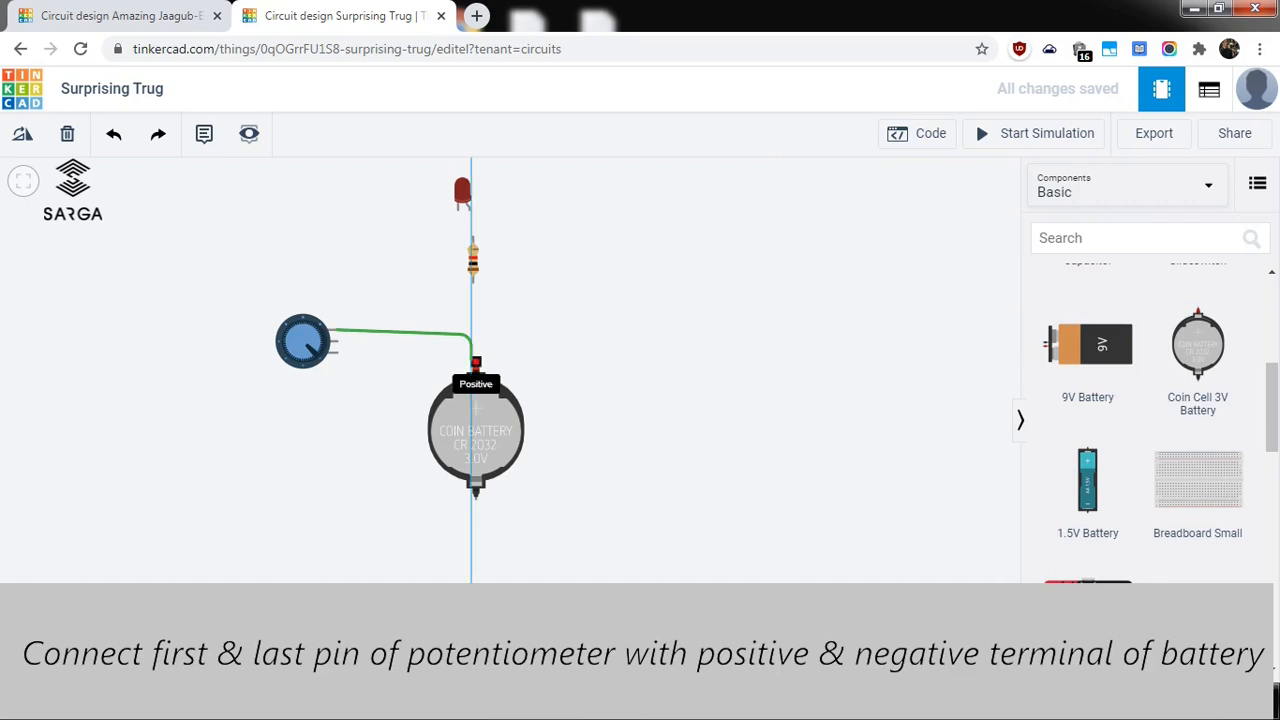
click(475, 366)
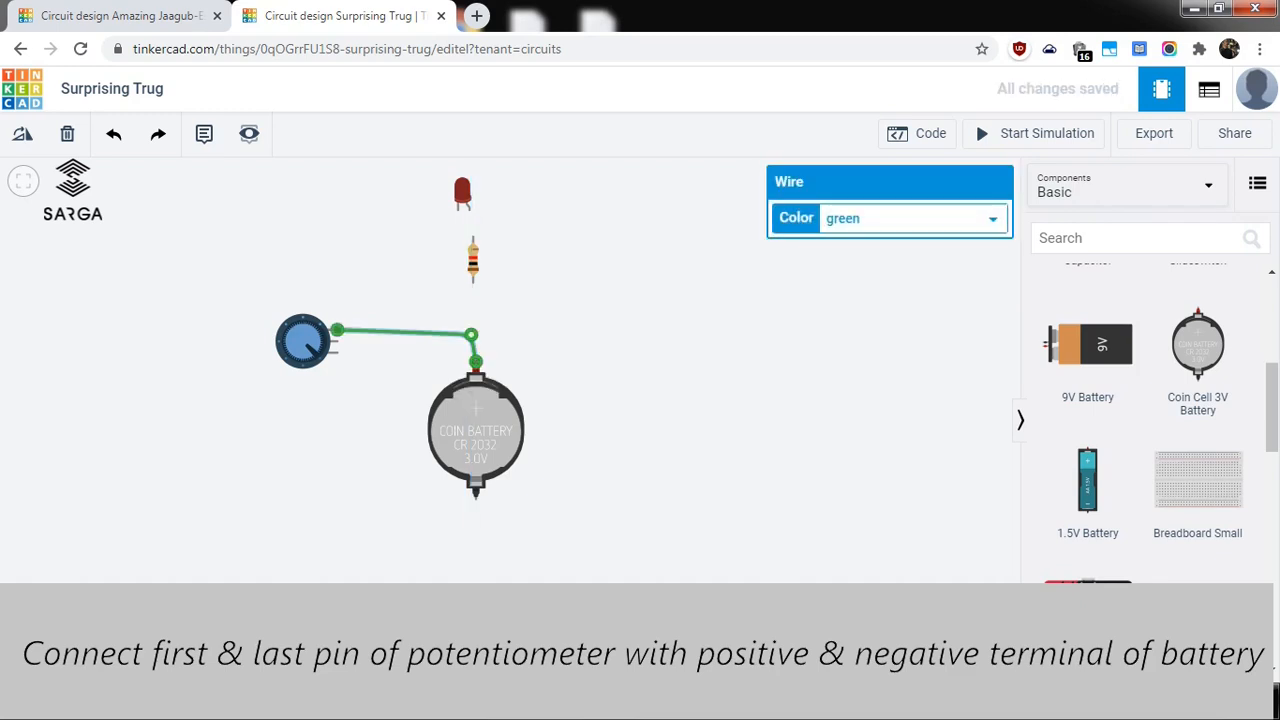
drag(471, 334, 476, 330)
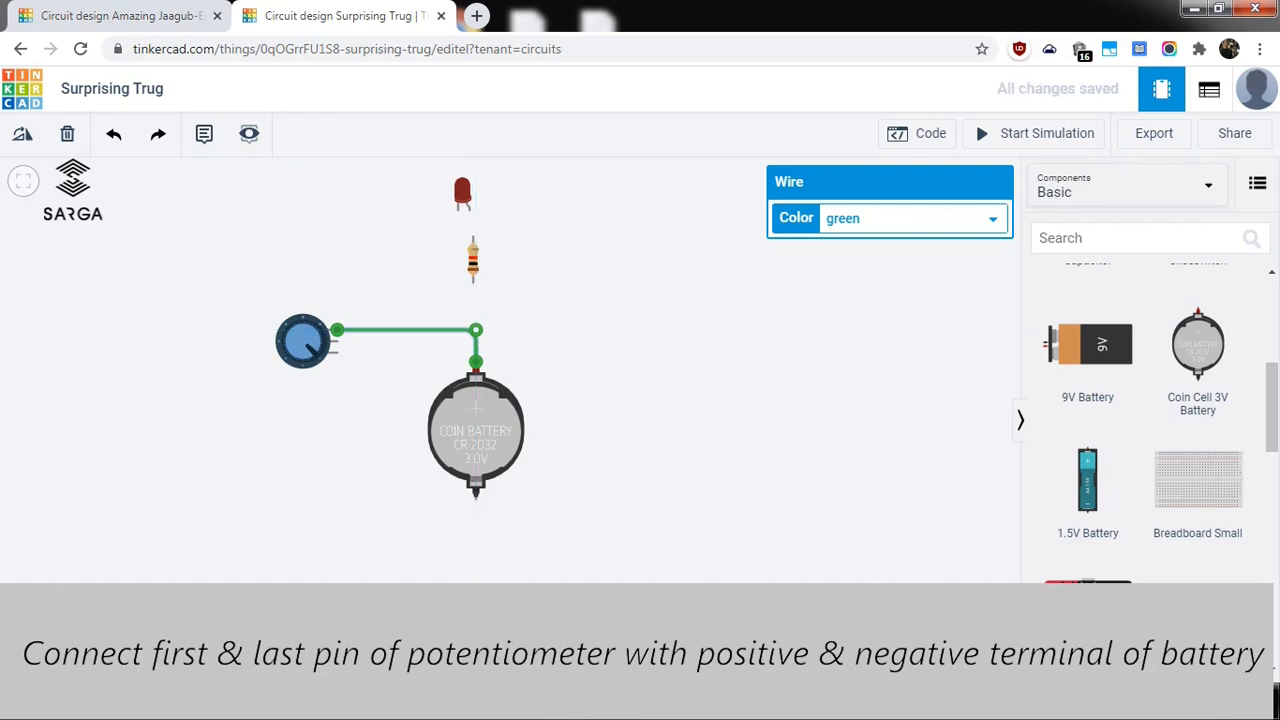
Wire the potentiometer's lowest pin to the coin cell's negative terminal, routing it down and beneath the battery with square corners.
click(336, 345)
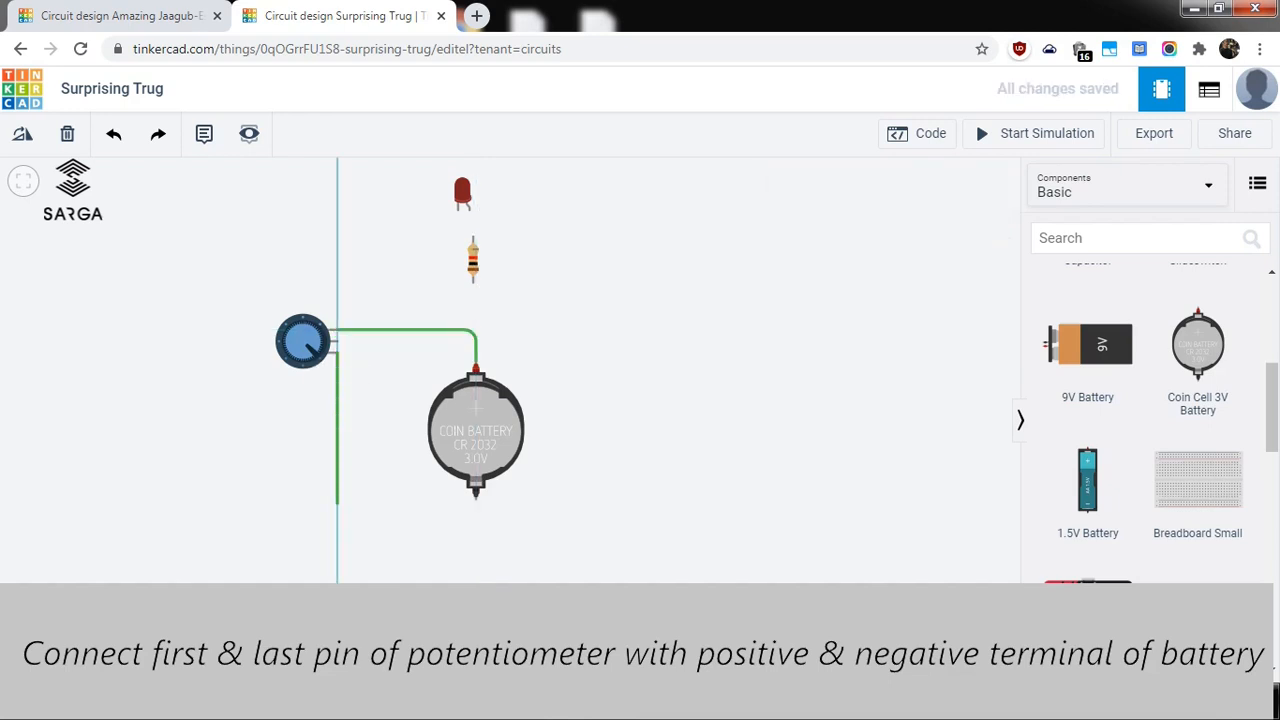
click(337, 517)
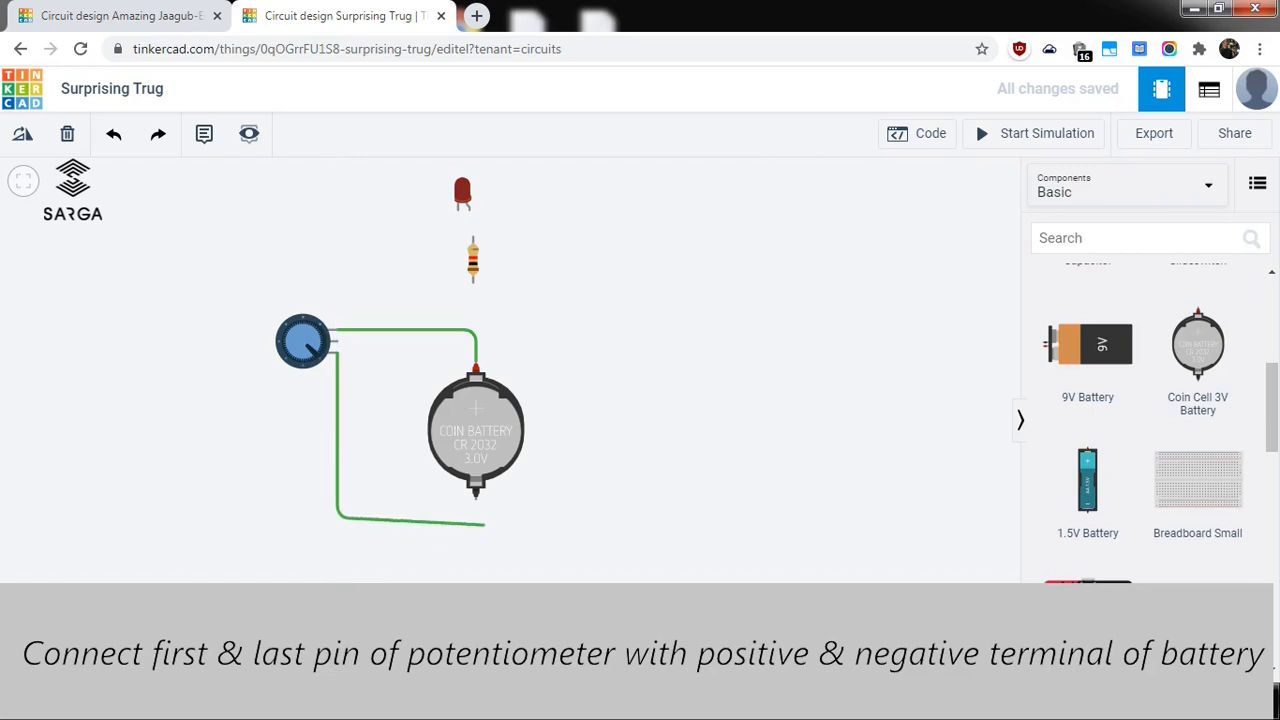
click(476, 497)
drag(476, 517, 476, 517)
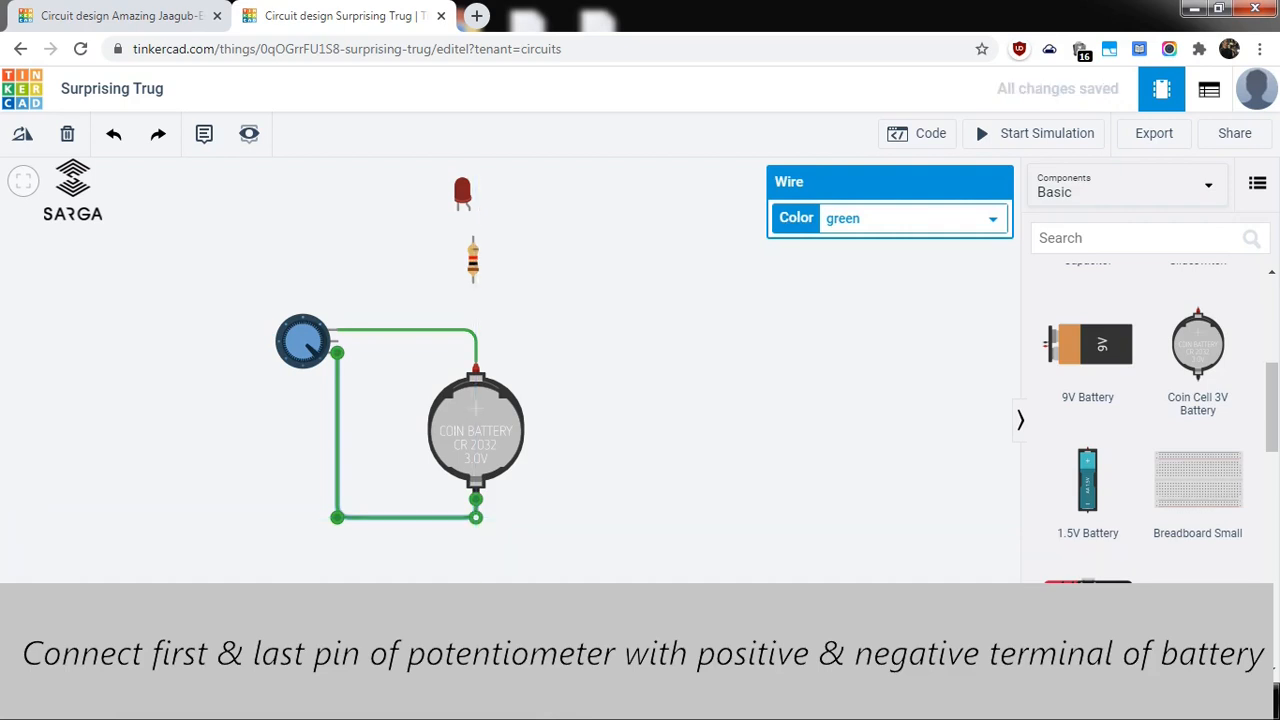
click(432, 330)
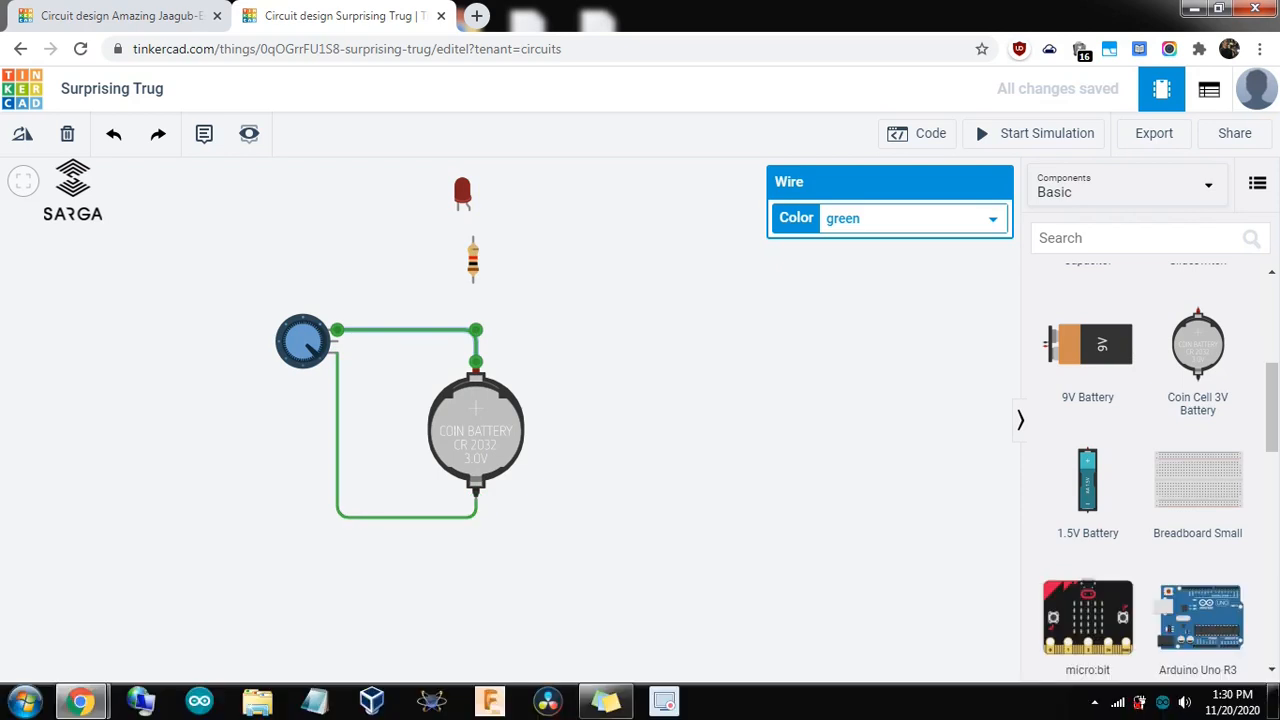
Shift the resistor slightly right and wire its lower terminal to the coin cell's positive terminal.
click(473, 260)
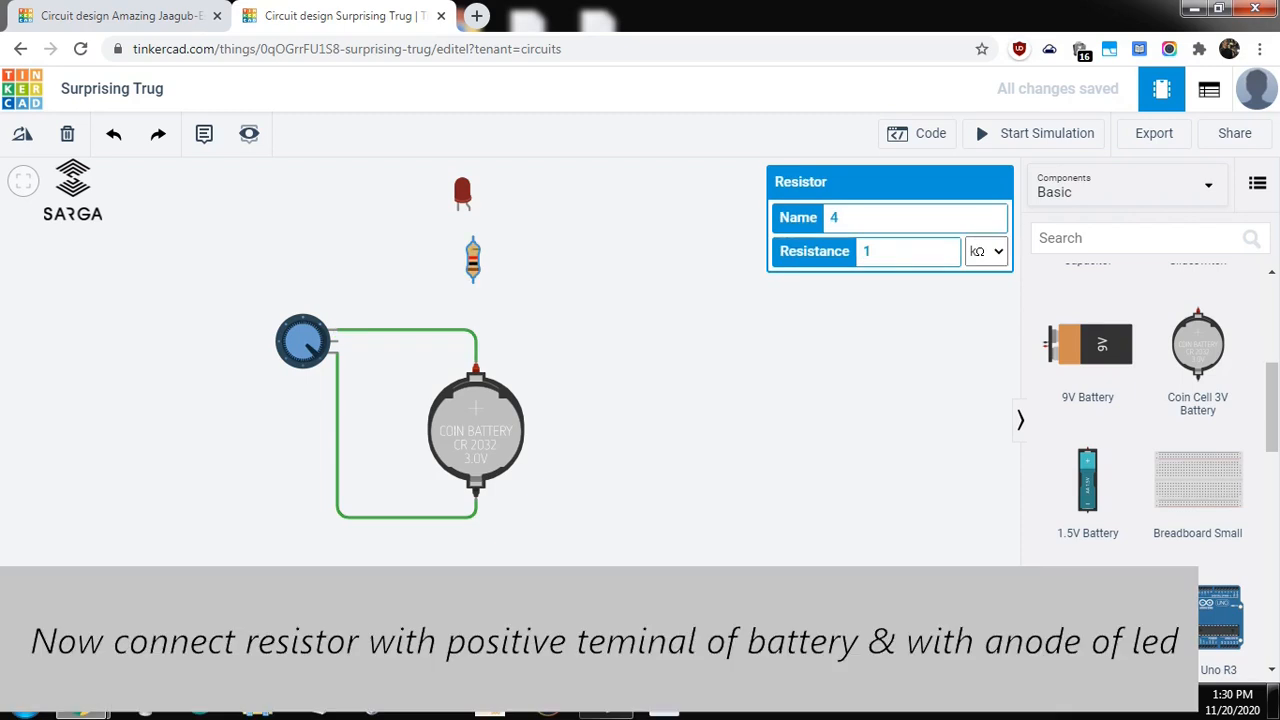
drag(473, 260, 480, 258)
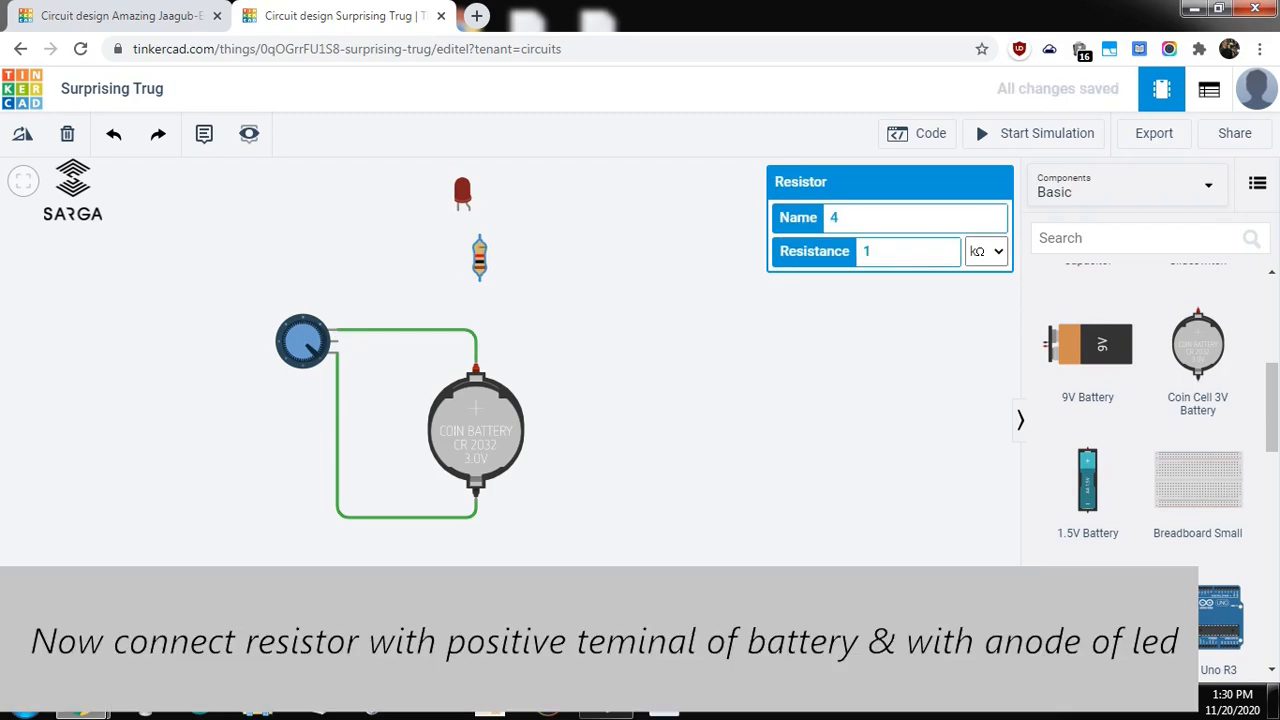
click(476, 372)
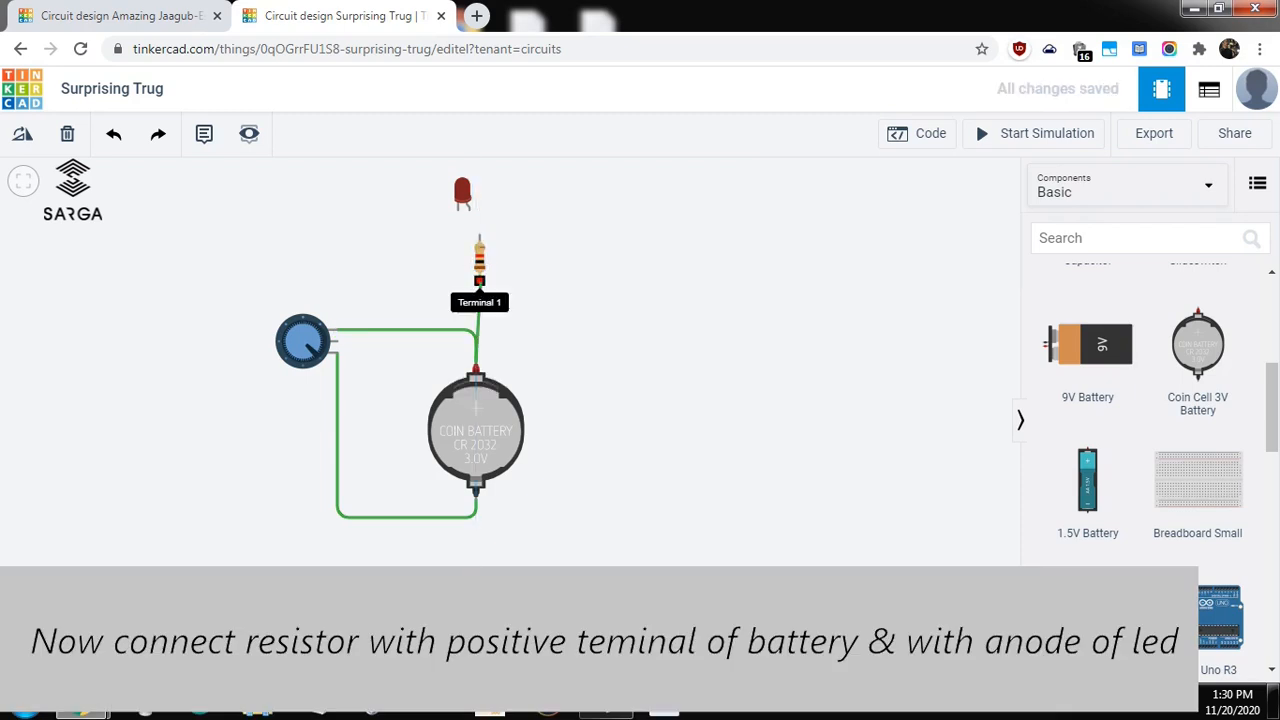
click(479, 281)
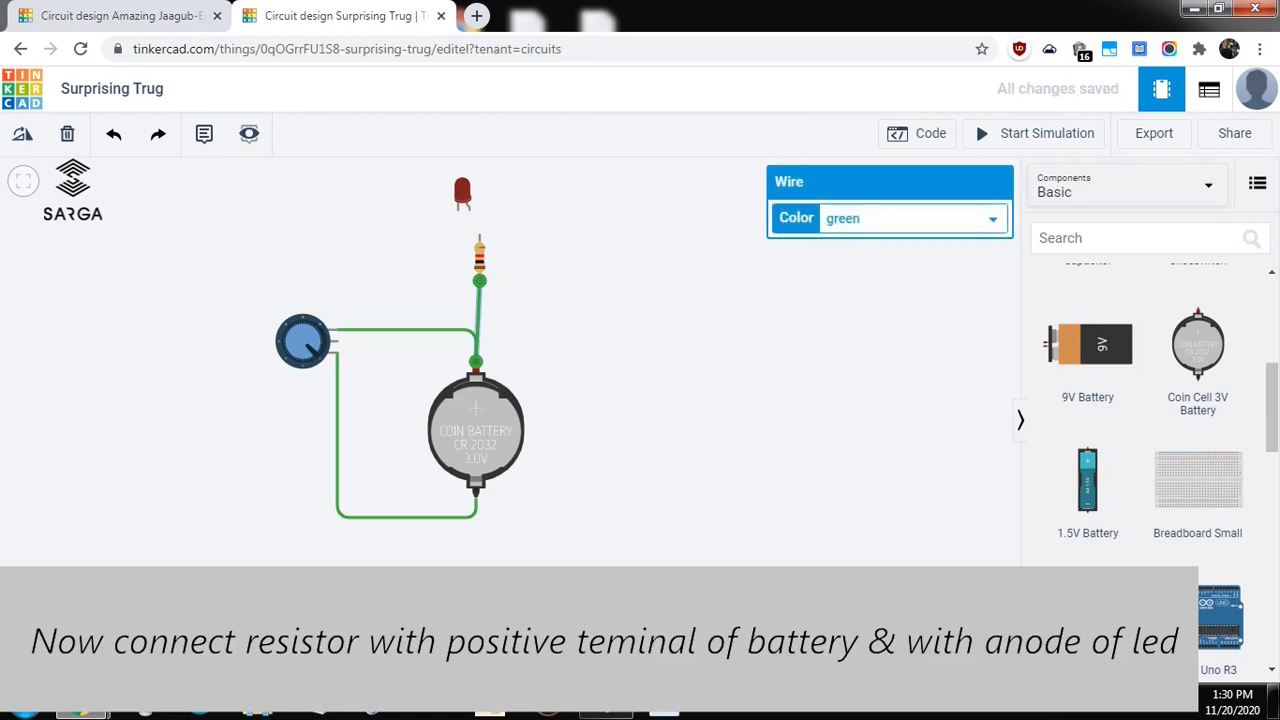
Move the LED slightly right above the resistor and wire its anode to the resistor's upper terminal.
drag(462, 192, 471, 190)
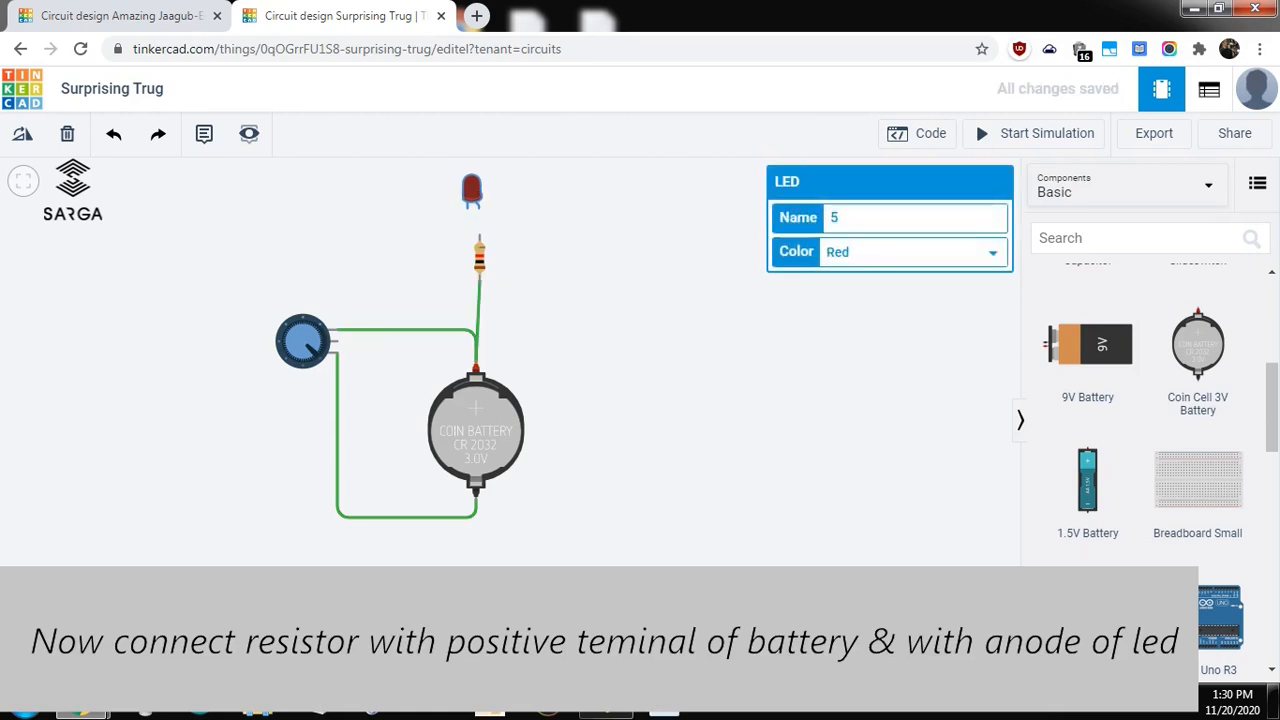
click(479, 238)
click(479, 208)
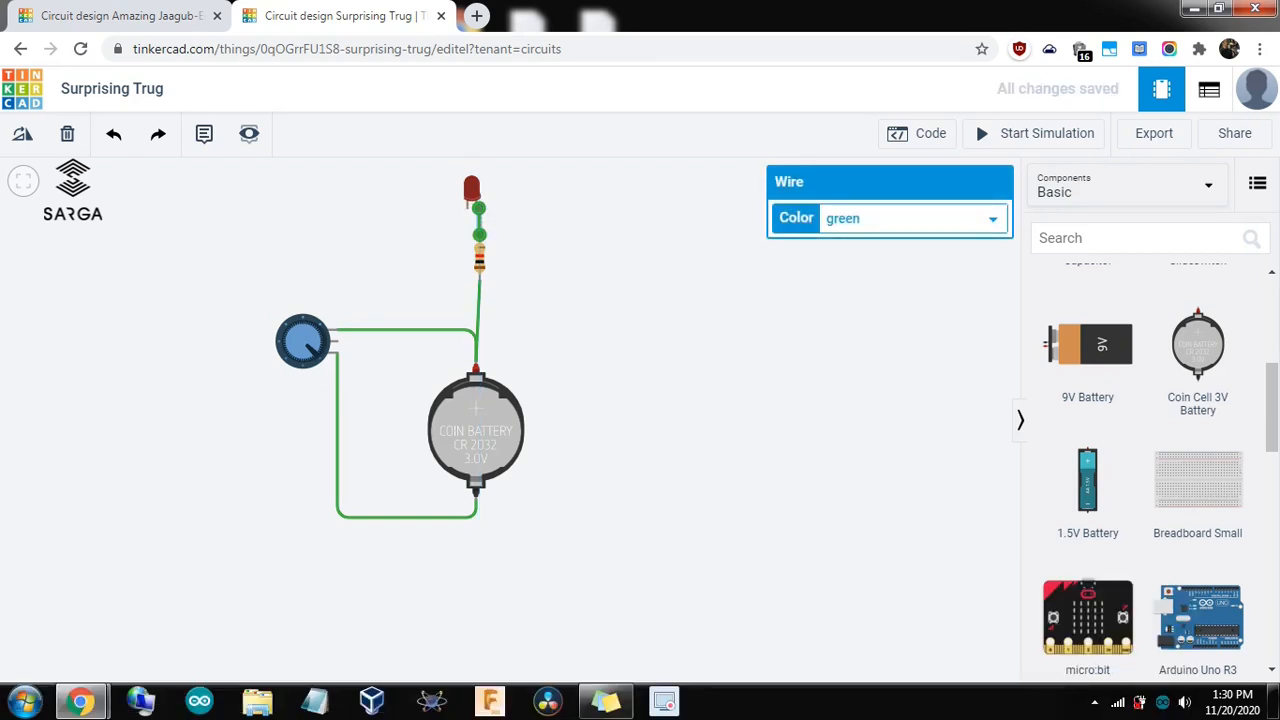
Wire the potentiometer's middle pin to the LED's cathode, routing it right and then up beside the resistor.
click(340, 341)
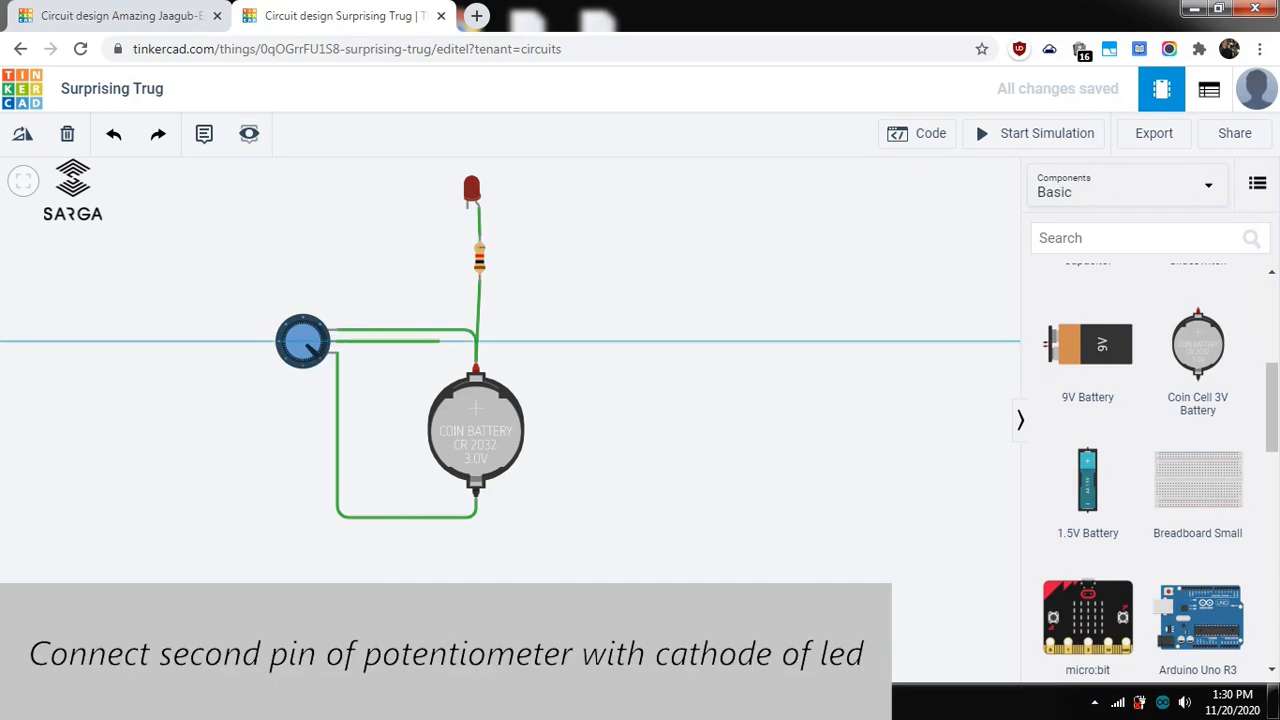
click(438, 341)
click(438, 212)
click(466, 208)
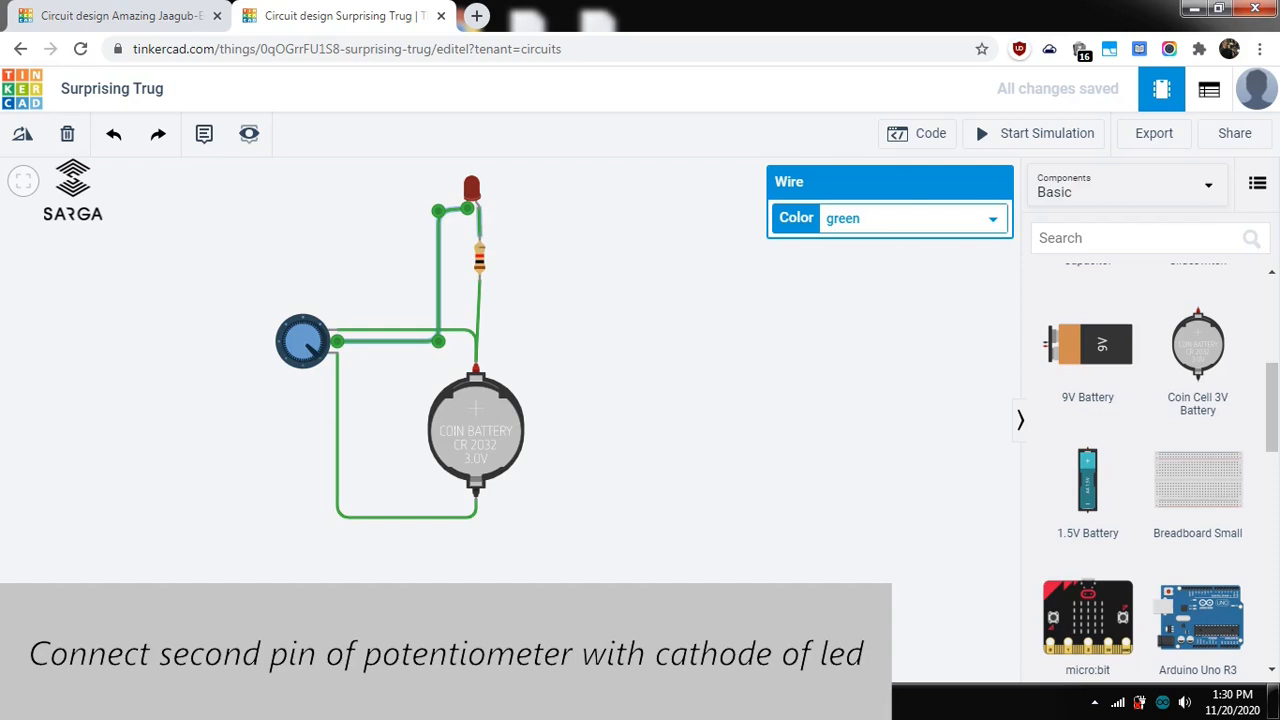
Color the wire between LED and resistor and the wire between resistor and coin cell red.
click(480, 223)
click(913, 219)
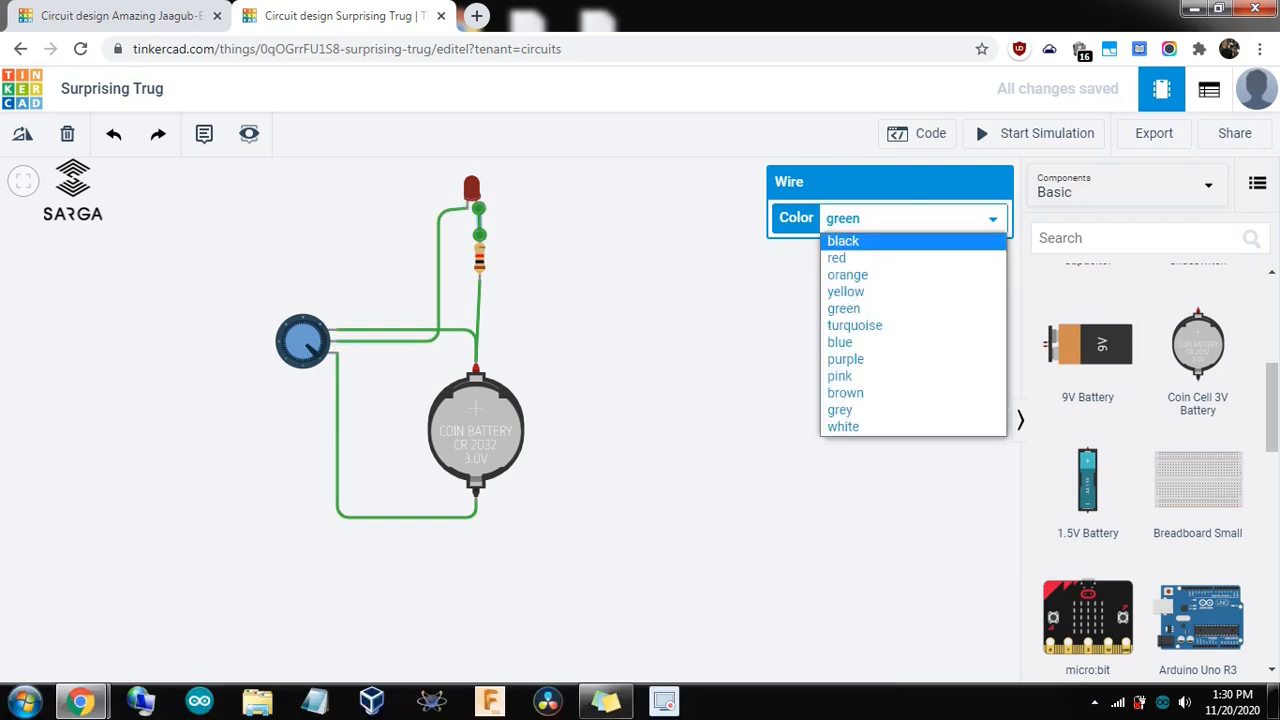
key(Down)
key(Return)
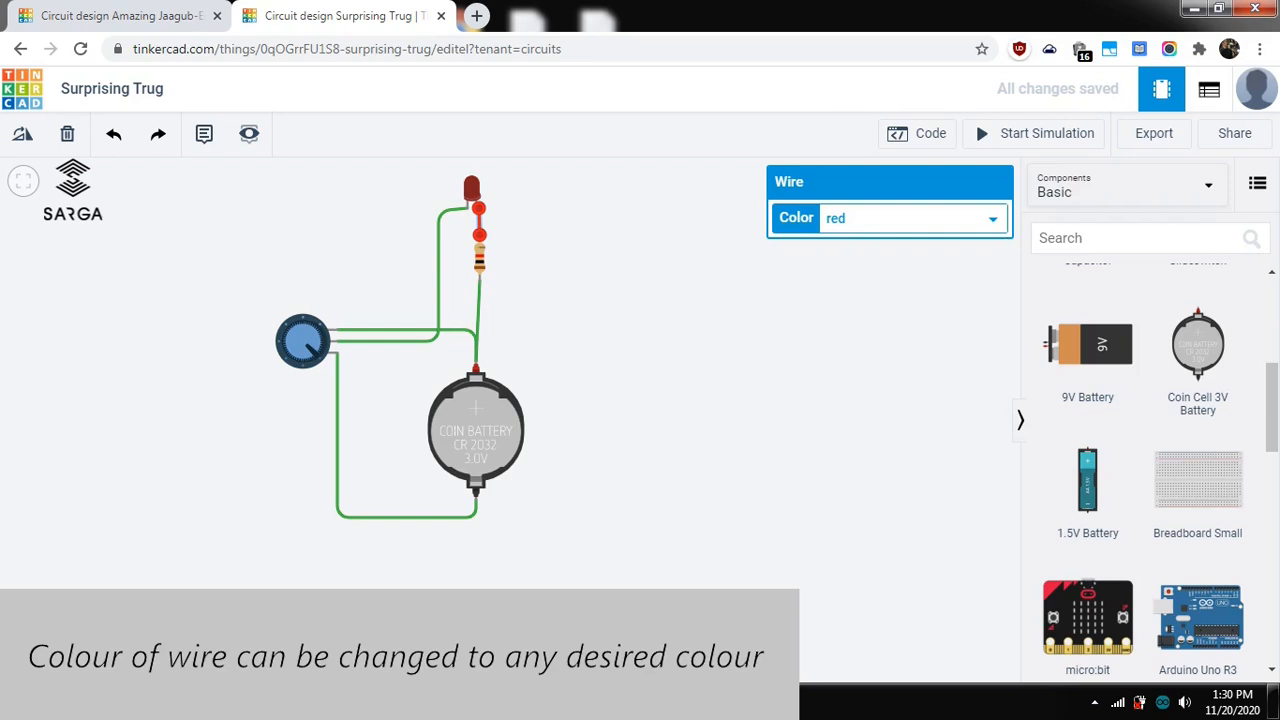
click(478, 320)
click(913, 219)
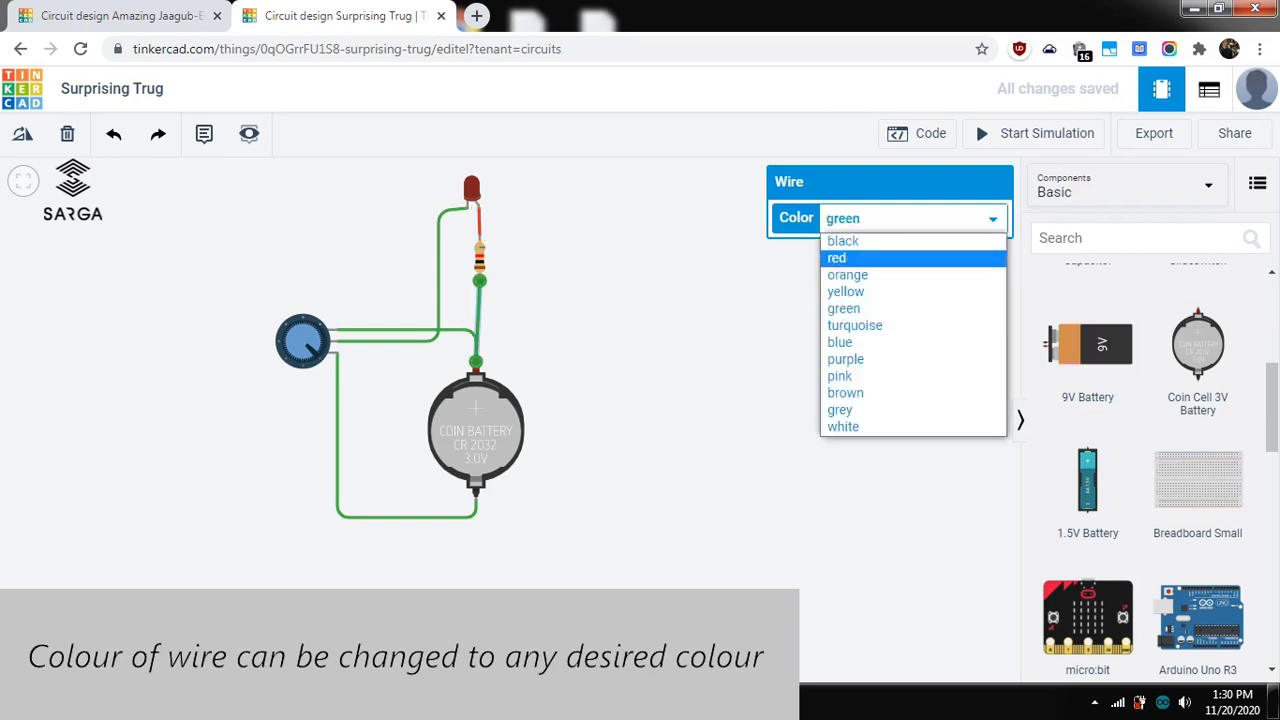
key(Return)
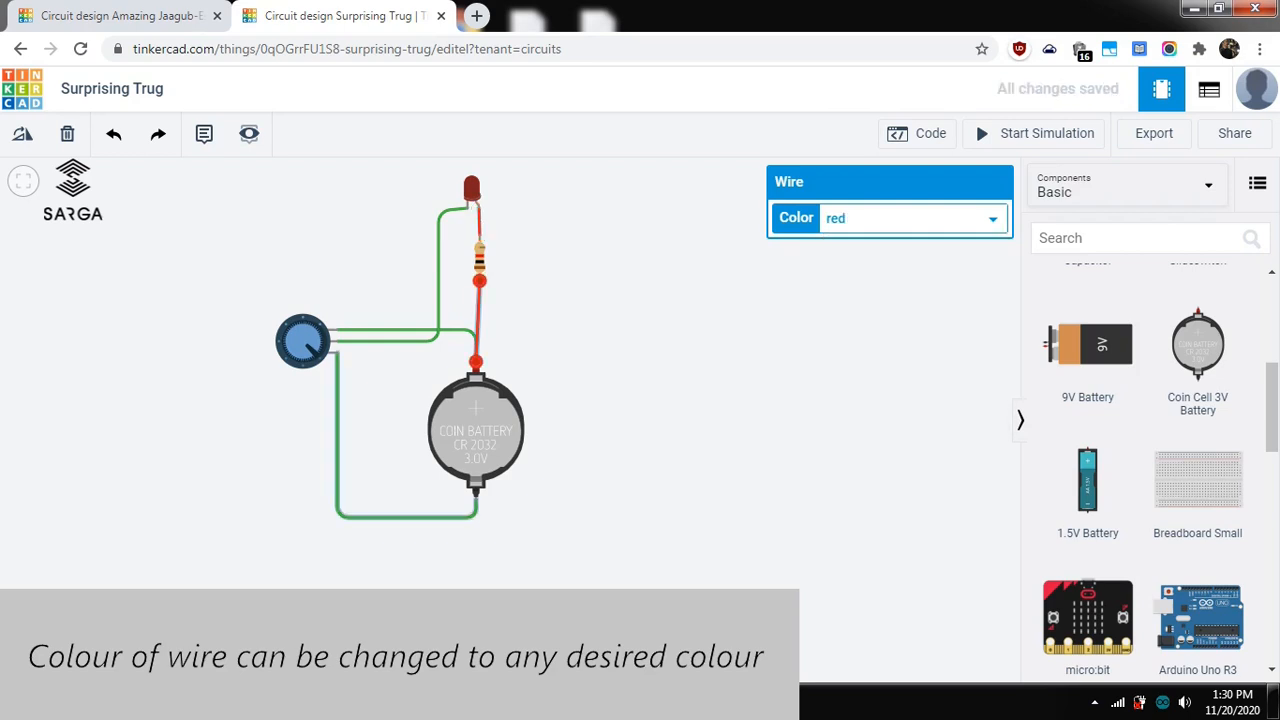
Color the potentiometer's wire to the battery's negative terminal black and its wire to the positive terminal red.
click(410, 517)
click(913, 219)
click(880, 242)
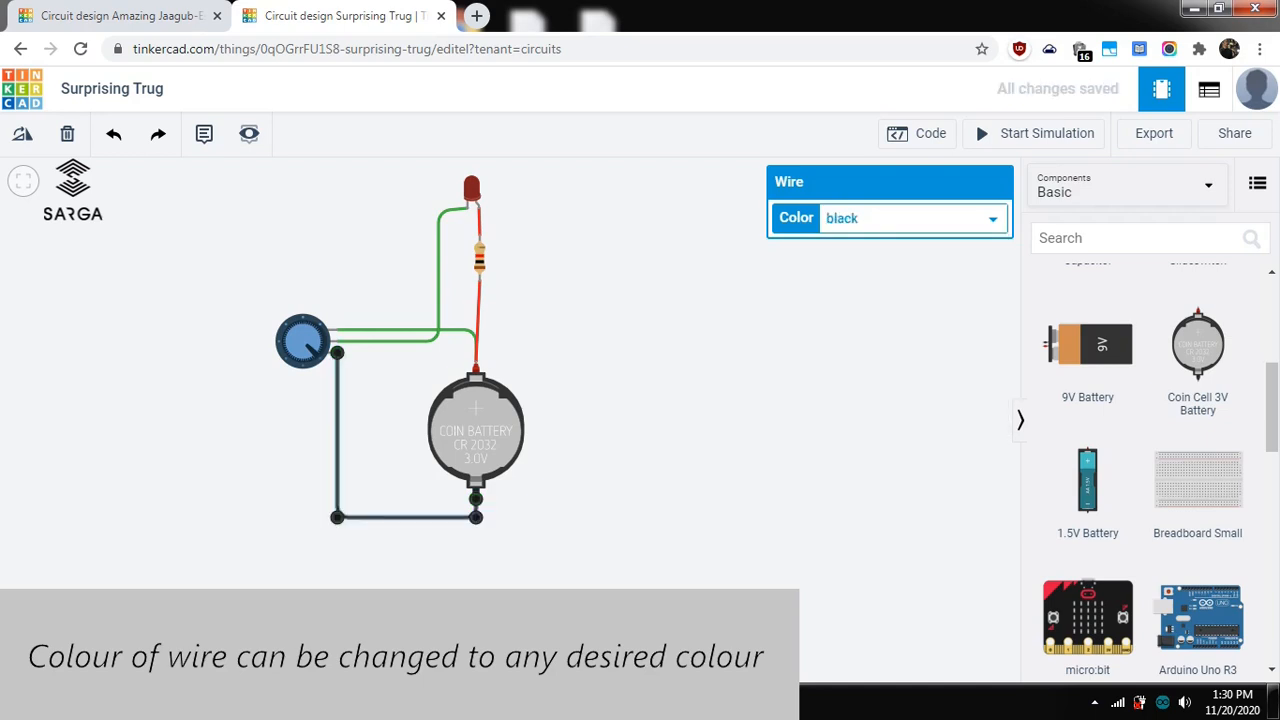
key(Escape)
click(400, 337)
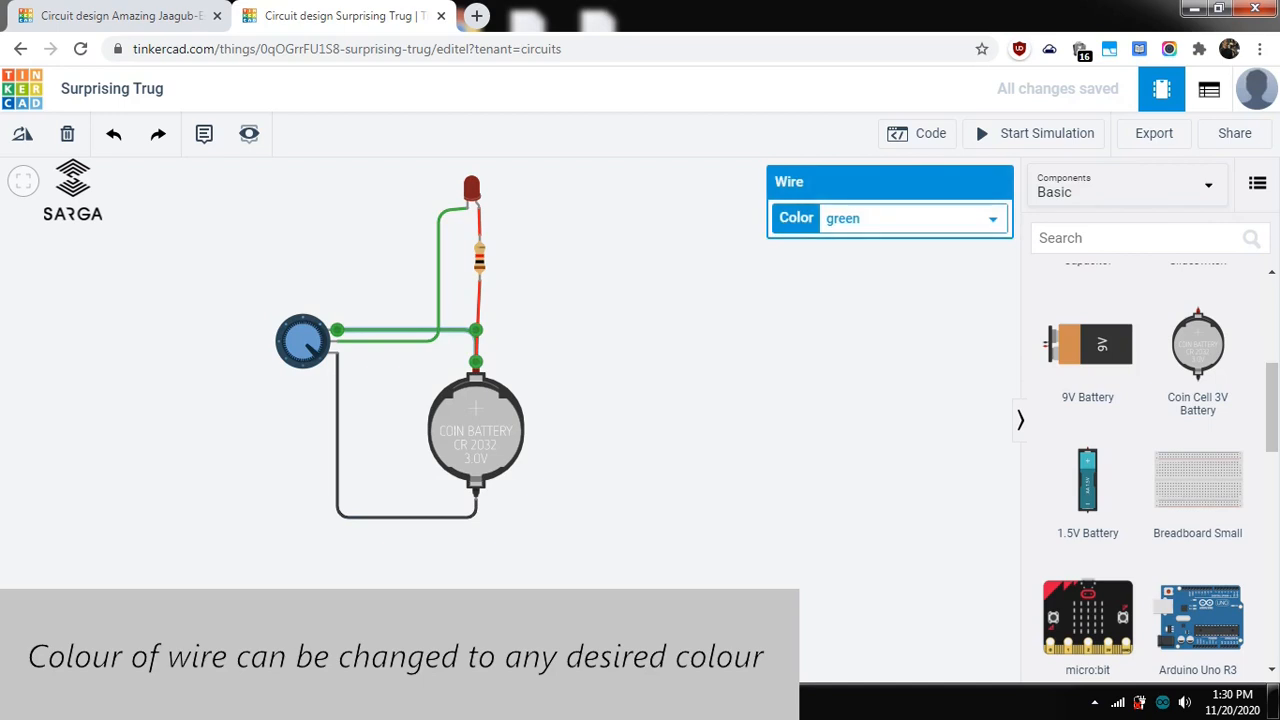
click(913, 219)
click(880, 259)
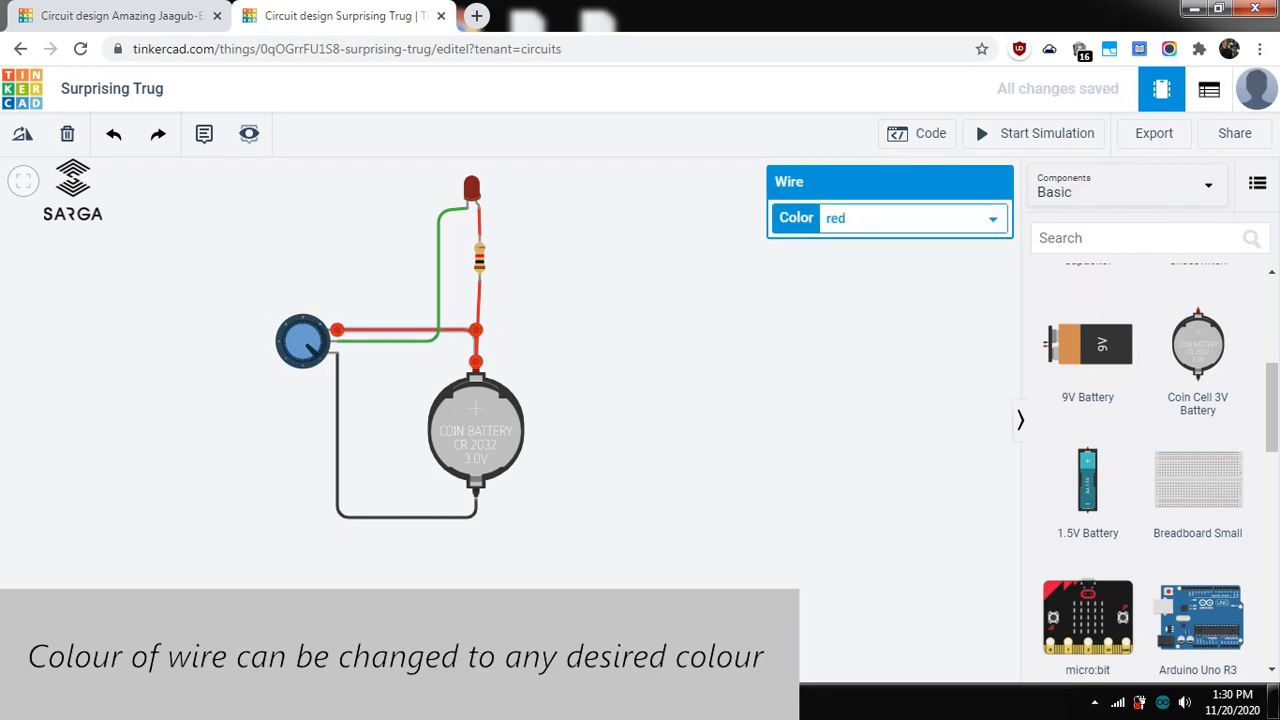
Color the wire from the potentiometer's middle pin to the LED's cathode yellow and deselect it.
click(438, 274)
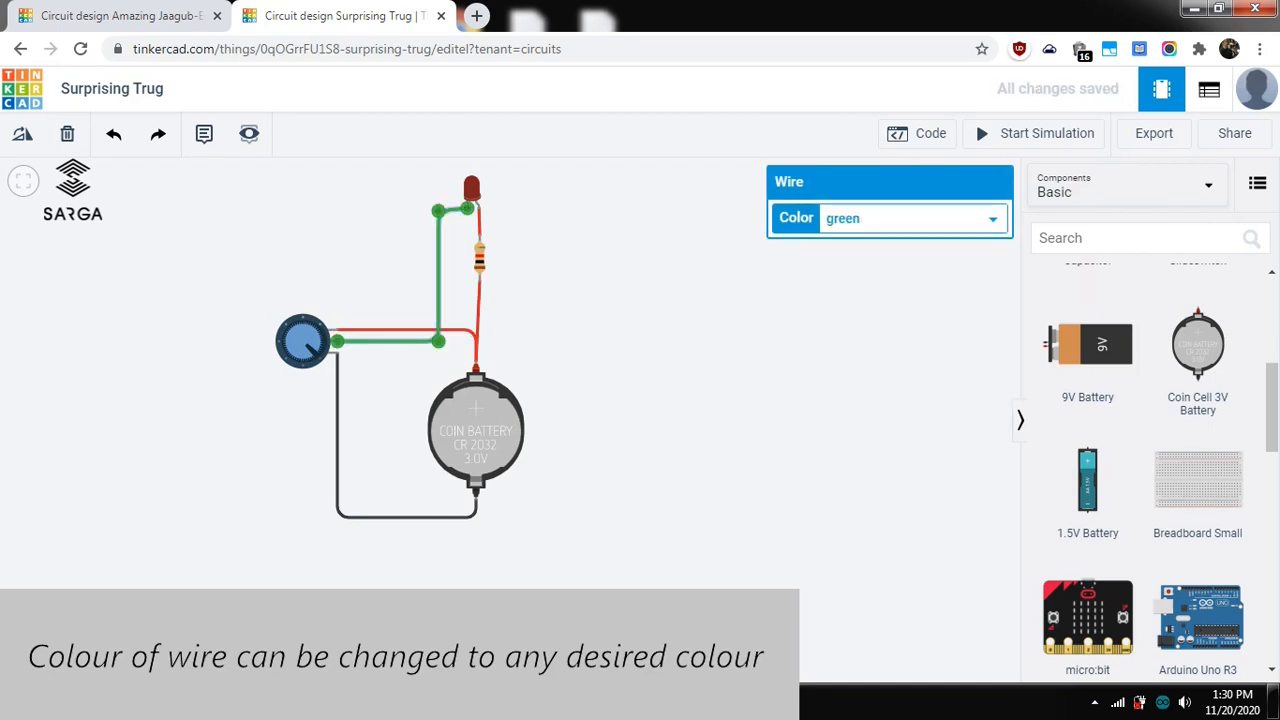
click(912, 219)
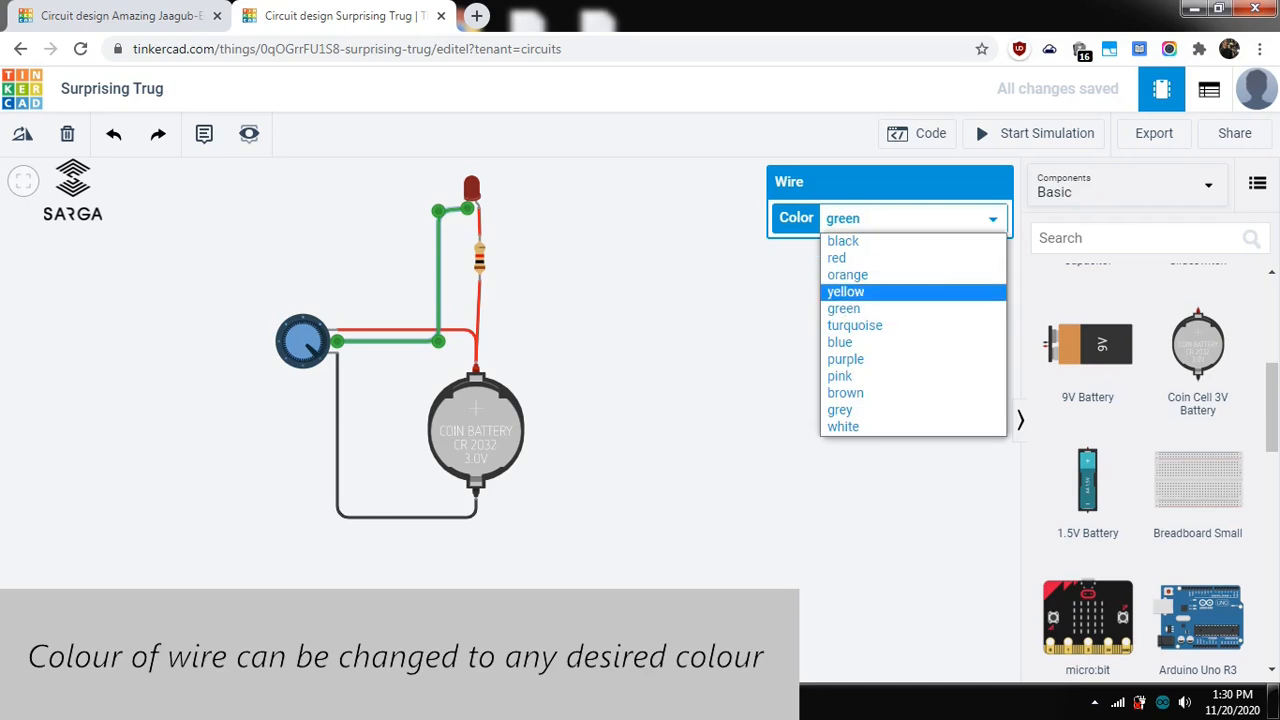
click(880, 291)
click(700, 320)
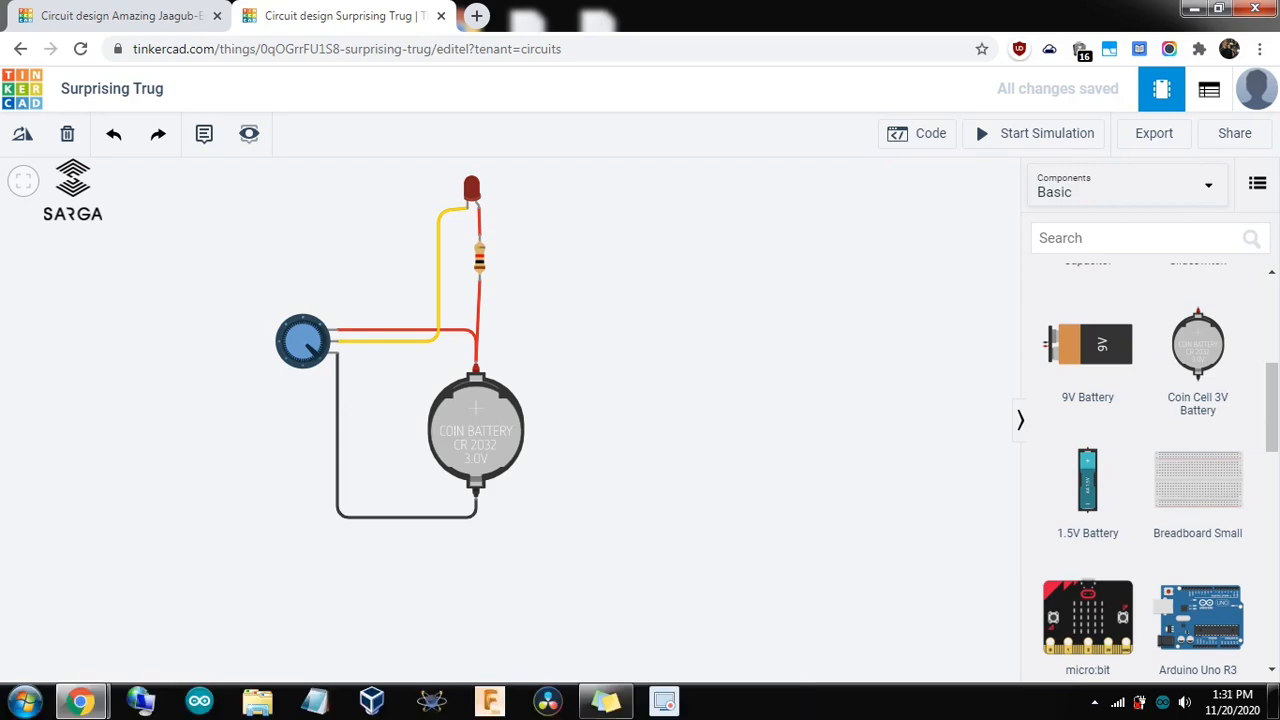
Start the simulation and turn the potentiometer's knob back and forth to vary the LED's brightness.
click(1047, 133)
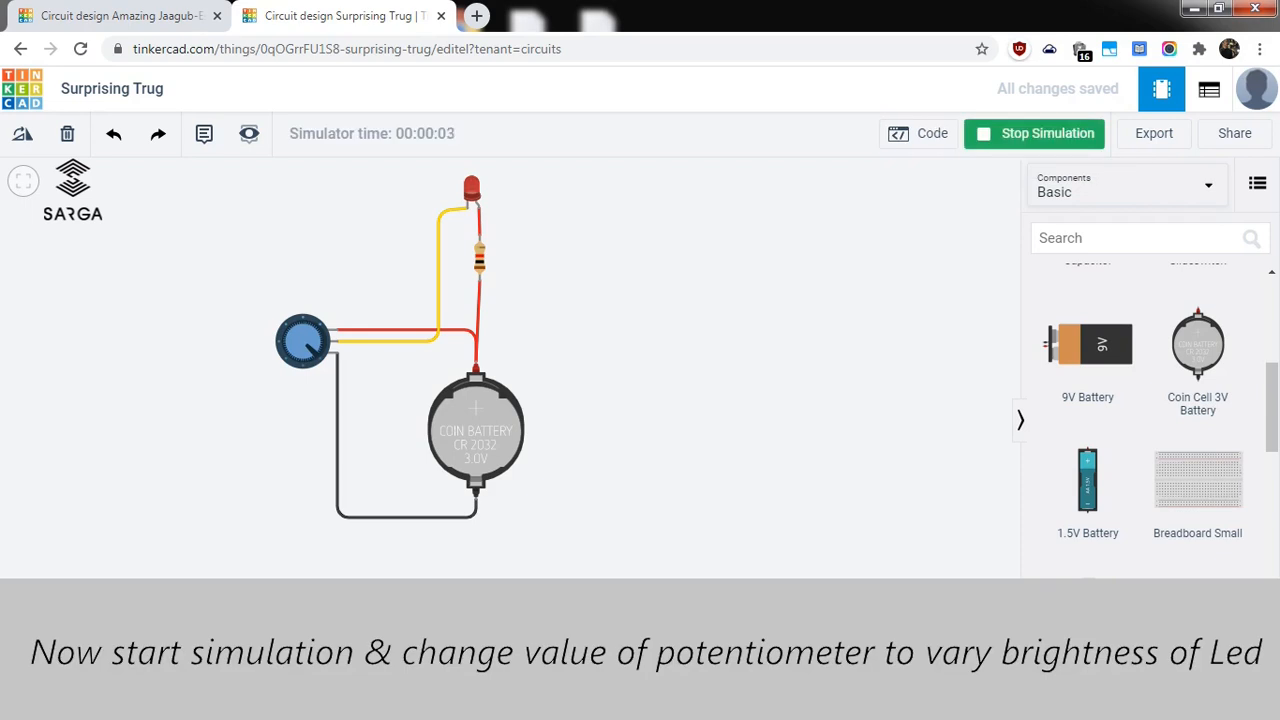
mouse_move(315, 353)
mouse_down()
mouse_move(290, 349)
mouse_move(310, 328)
mouse_move(292, 330)
mouse_move(295, 354)
mouse_move(313, 349)
mouse_up()
mouse_move(313, 349)
mouse_down()
mouse_move(292, 354)
mouse_move(290, 330)
mouse_move(313, 332)
mouse_move(293, 325)
mouse_move(292, 354)
mouse_move(313, 352)
mouse_up()
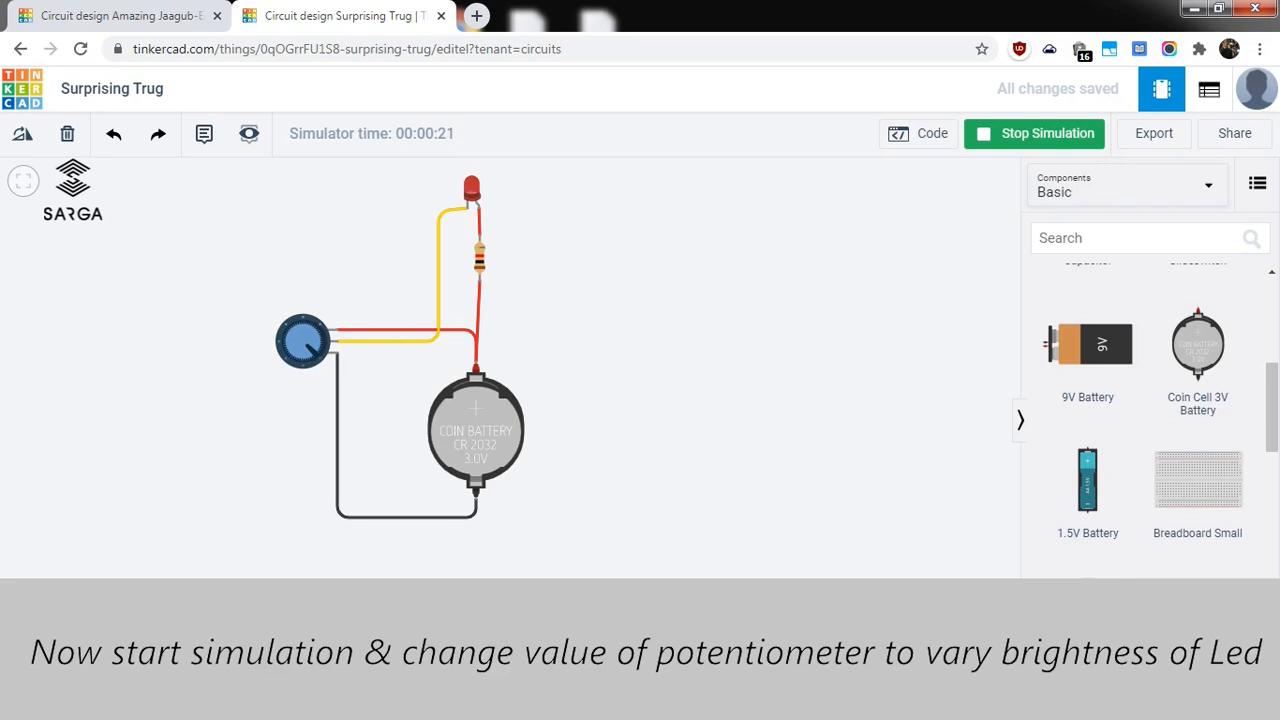